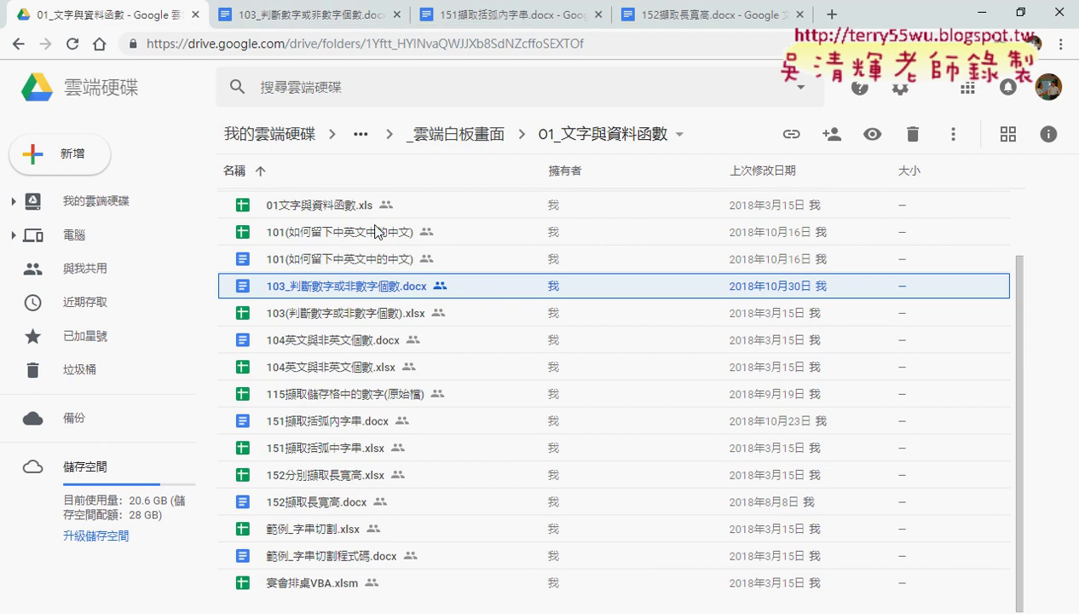
# Step: Browse Drive from _雲端白板畫面 down through 其他補充範例(89) into the 01_入門 subfolder
pyautogui.click(483, 139)
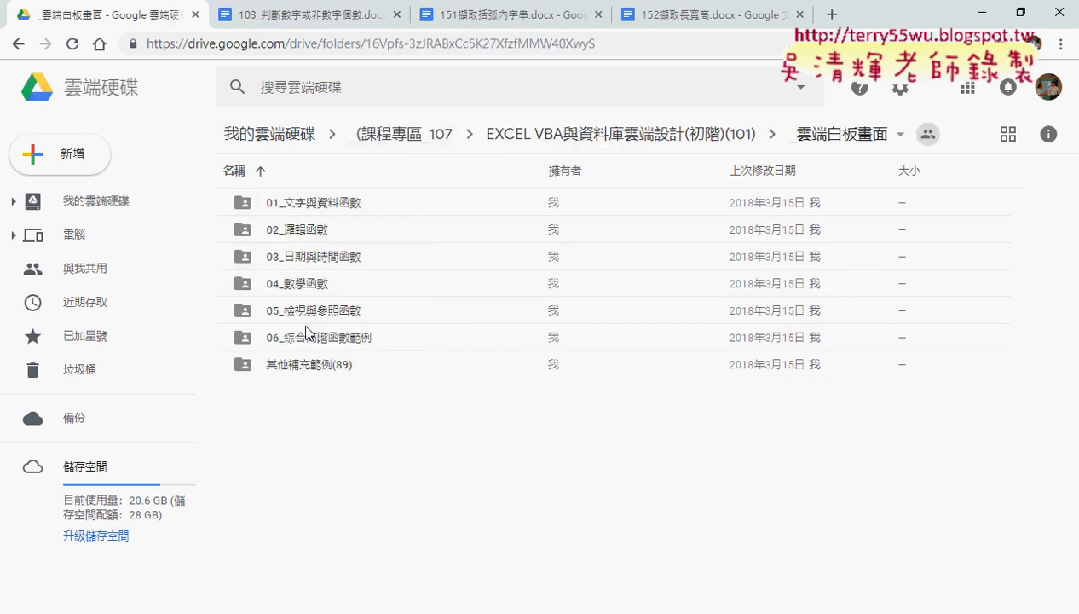
pyautogui.click(306, 338)
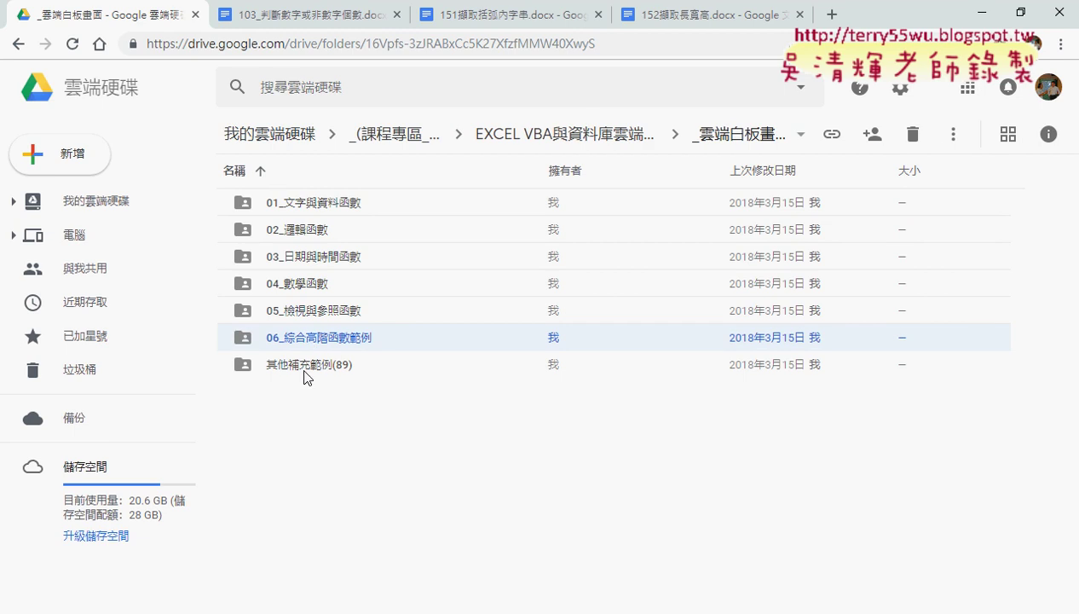
pyautogui.doubleClick(304, 367)
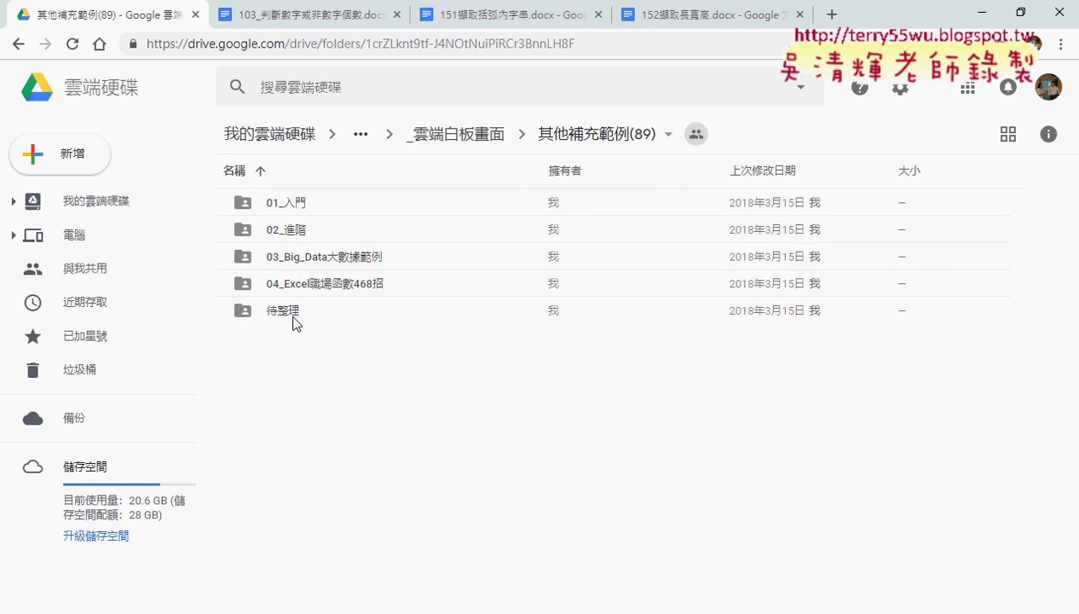
pyautogui.doubleClick(298, 205)
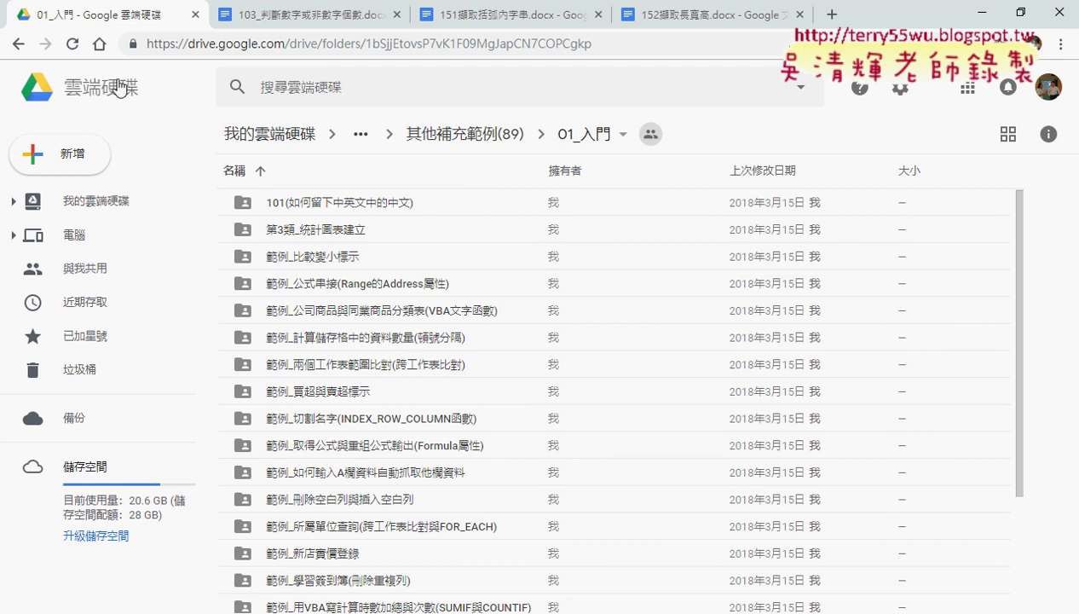
# Step: Go back up, enter the 01_文字與資料函數 folder, and bring up the 103_判斷數字或非數字個數.docx document
pyautogui.click(14, 45)
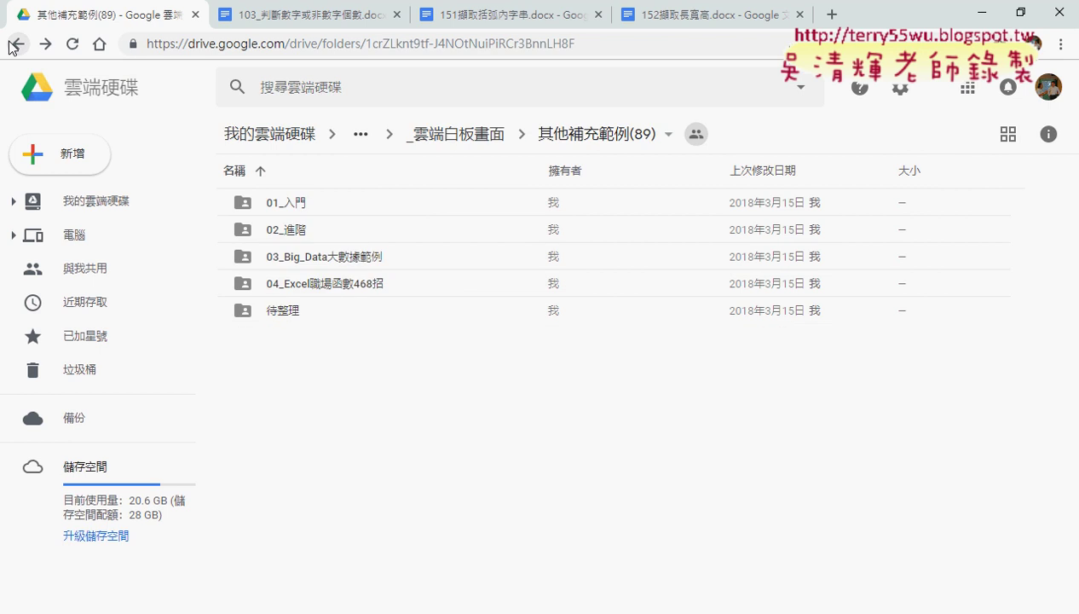
pyautogui.click(14, 44)
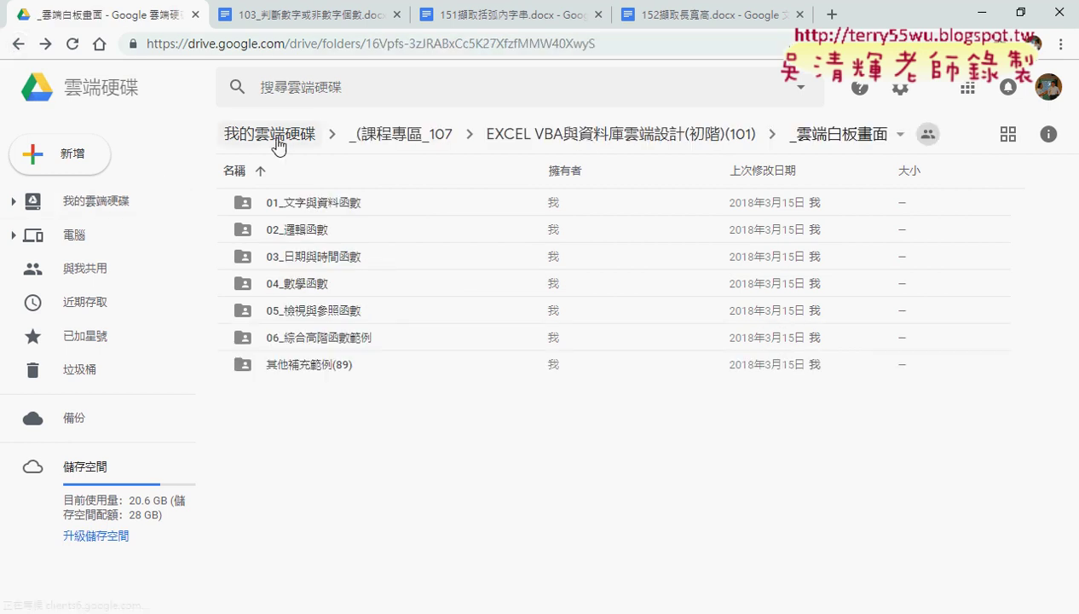
pyautogui.doubleClick(322, 202)
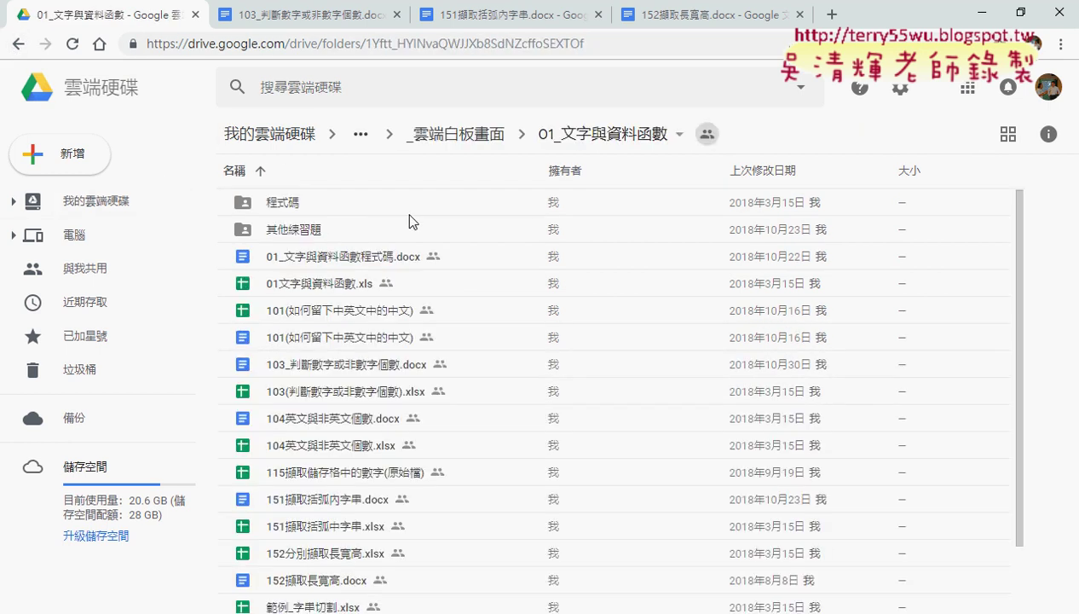
pyautogui.click(313, 15)
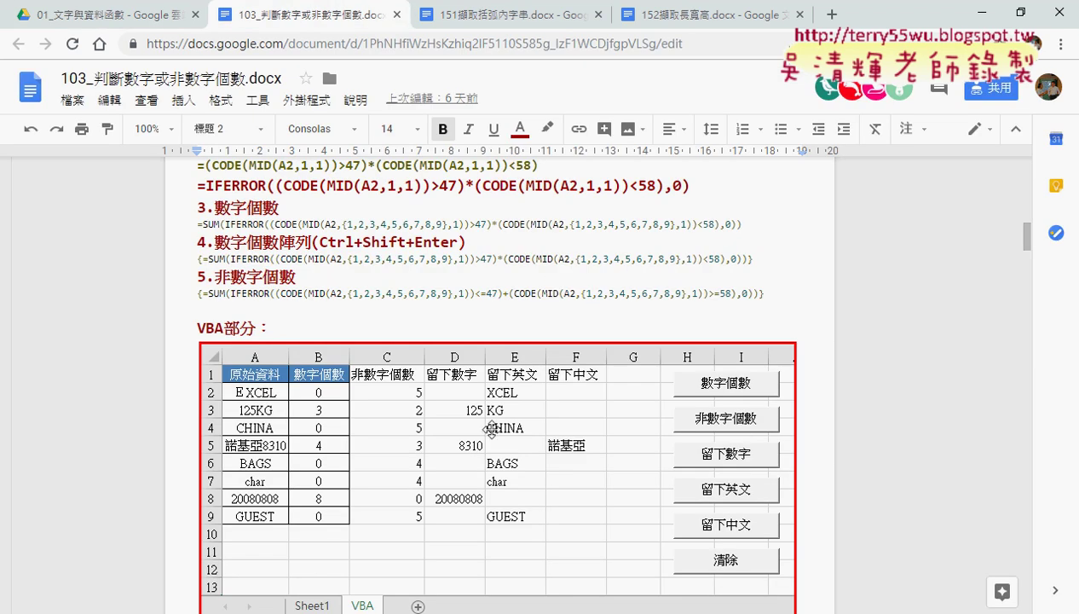
# Step: Scroll up to the ASCII 編碼表 table and highlight its heading, narrowing the selection to 'AS'
pyautogui.scroll(2, 443, 423)
pyautogui.scroll(1, 443, 422)
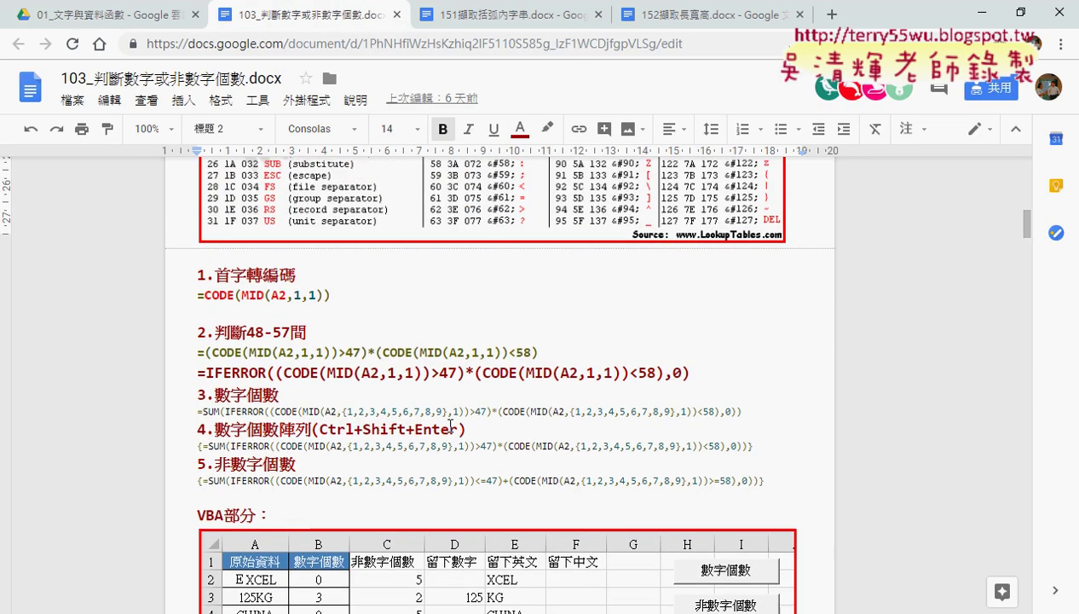
pyautogui.scroll(2, 444, 422)
pyautogui.scroll(5, 449, 424)
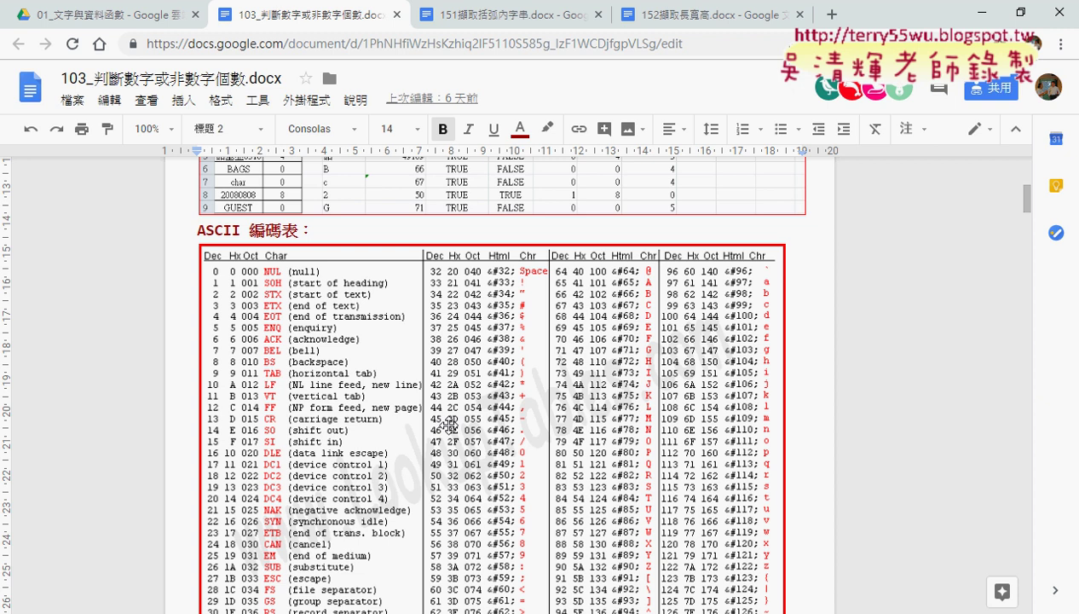
pyautogui.moveTo(195, 225); pyautogui.dragTo(304, 237)
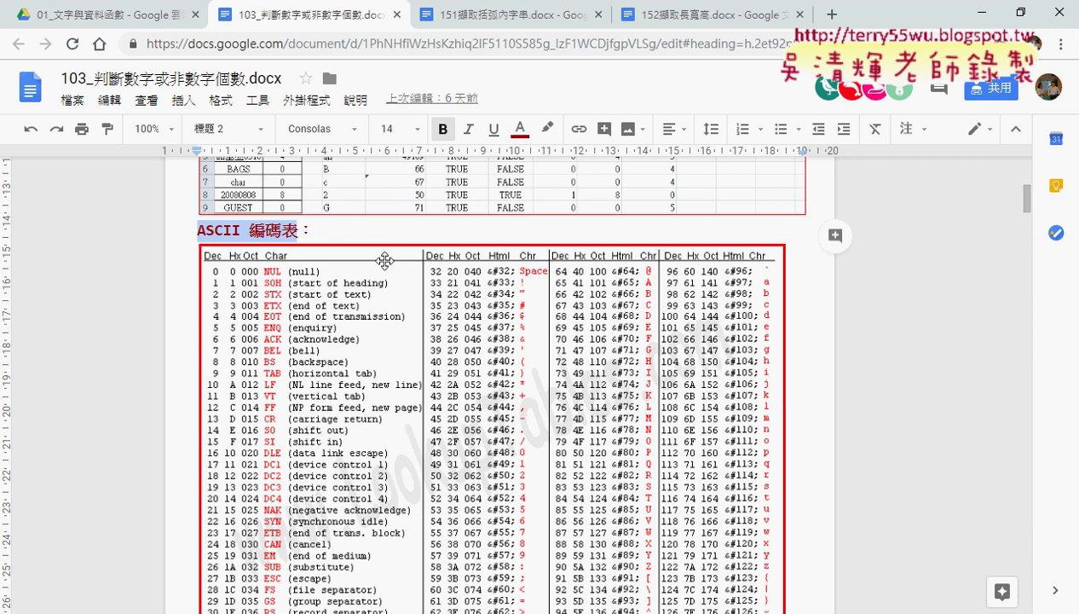
pyautogui.scroll(-2, 797, 379)
pyautogui.scroll(2, 797, 378)
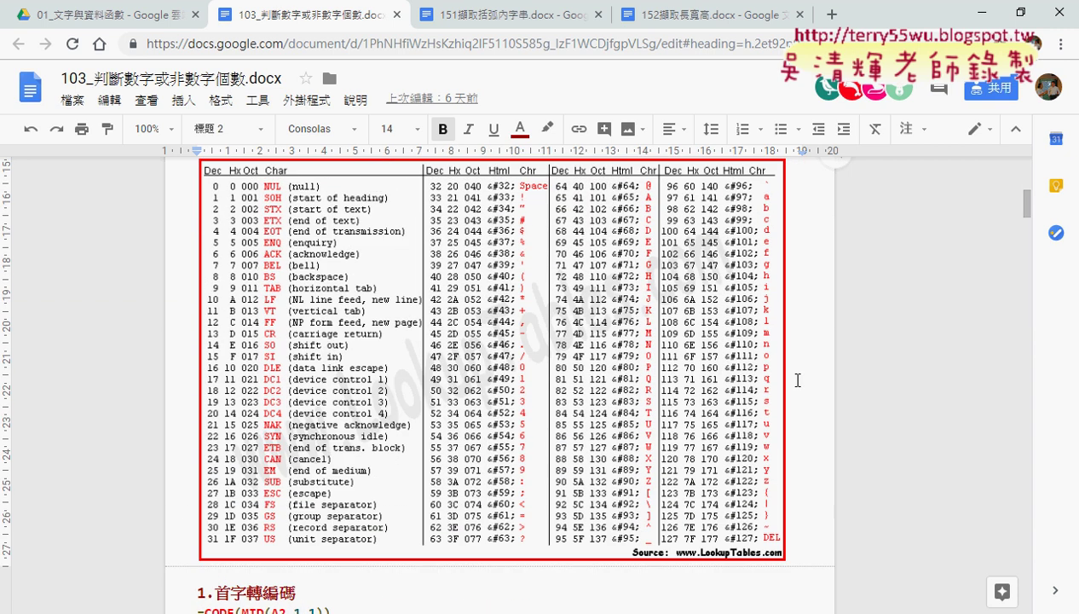
pyautogui.moveTo(197, 231); pyautogui.dragTo(217, 233)
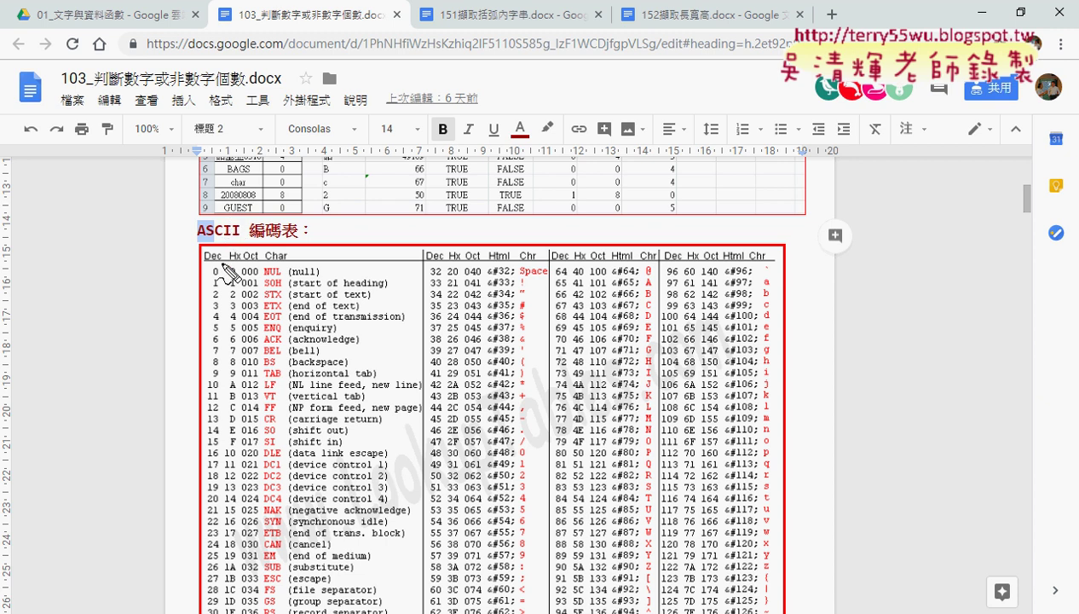
pyautogui.moveTo(216, 256); pyautogui.dragTo(229, 269)
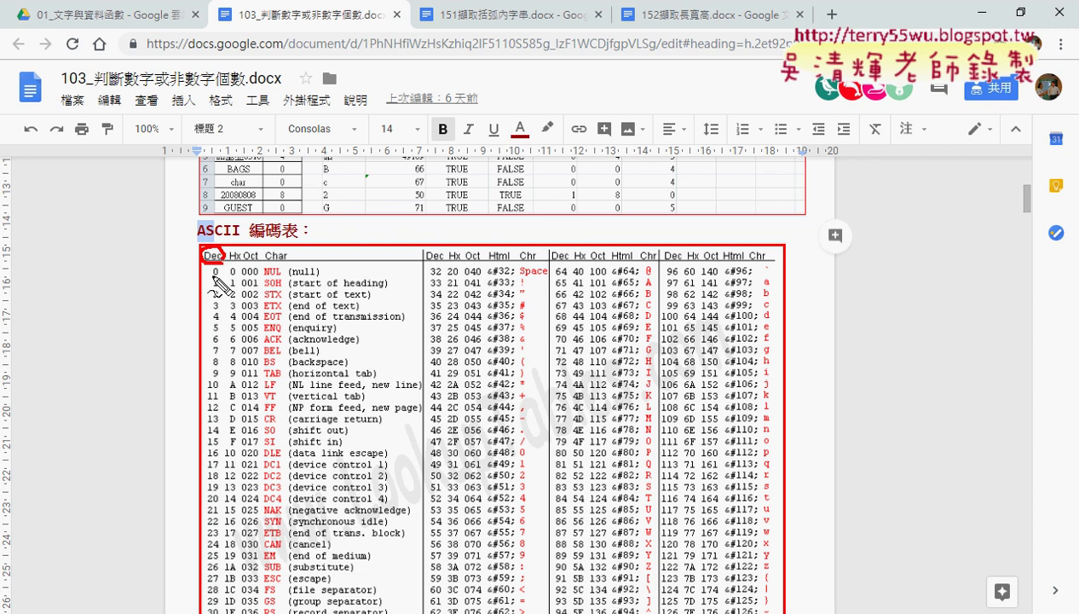
pyautogui.moveTo(212, 271); pyautogui.dragTo(218, 276)
pyautogui.press('Escape')
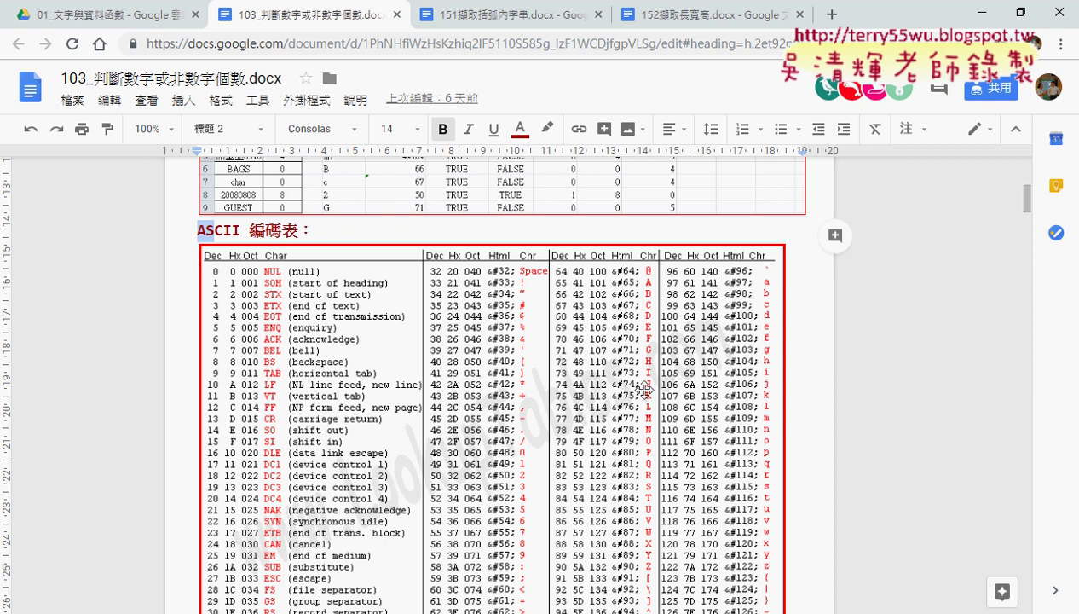
pyautogui.scroll(-5, 761, 416)
pyautogui.scroll(4, 815, 415)
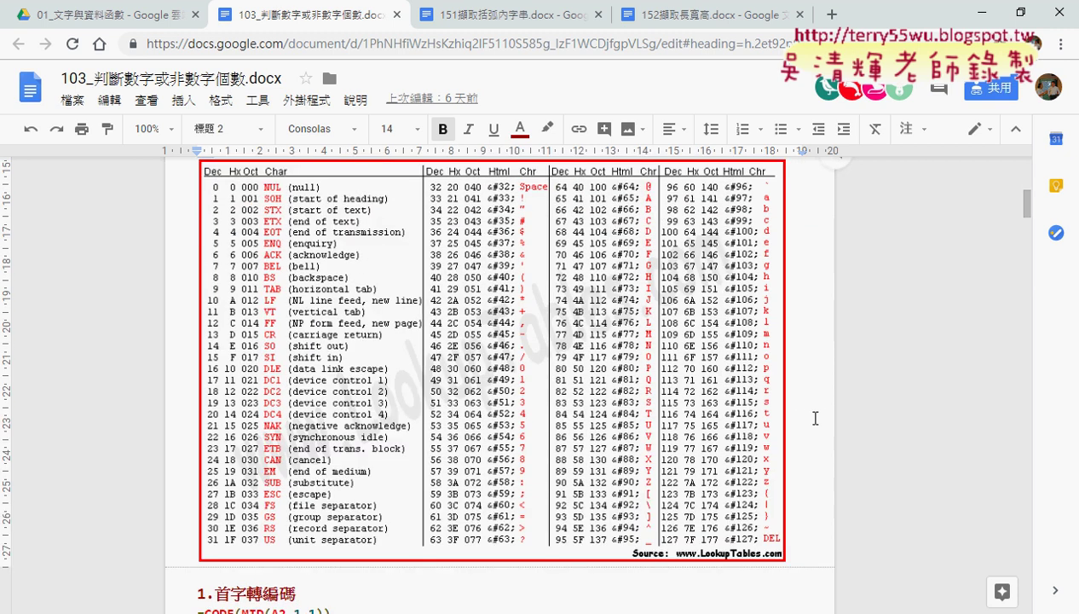
pyautogui.hotkey('ctrl', '2')
pyautogui.moveTo(527, 364); pyautogui.dragTo(423, 365)
pyautogui.moveTo(524, 478); pyautogui.dragTo(424, 479)
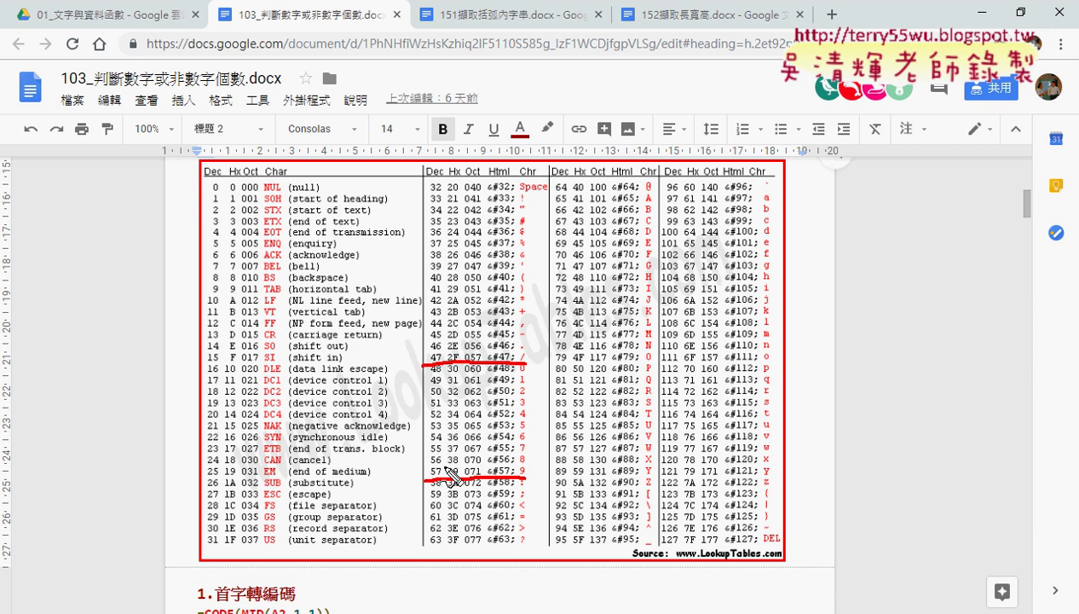
pyautogui.press('Escape')
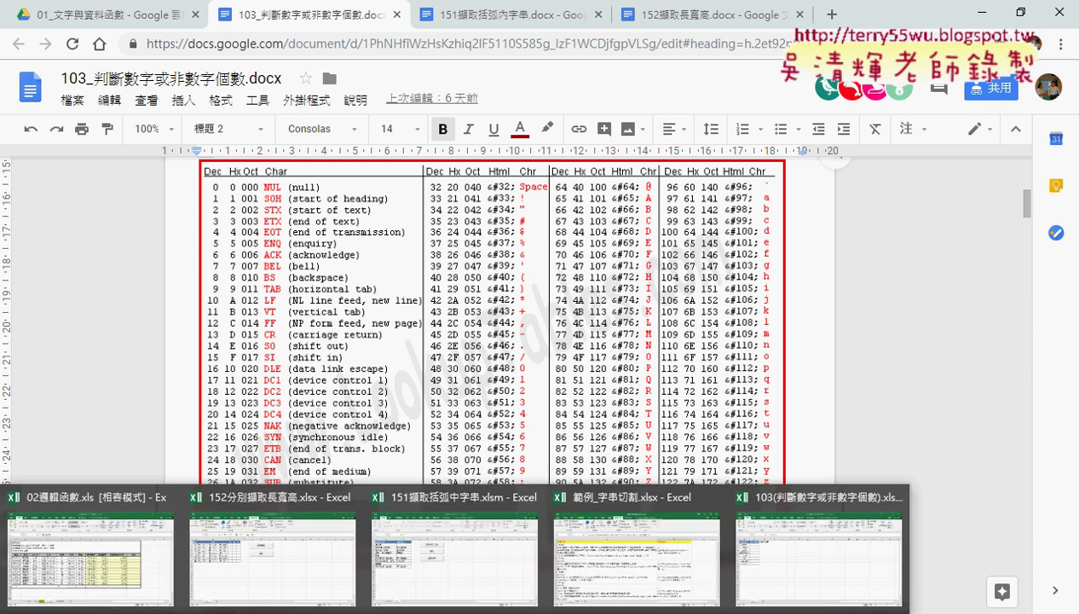
# Step: Enter =CODE(A2) in cell B2 via Insert Function so it returns 69, then return to the ASCII table
pyautogui.click(818, 559)
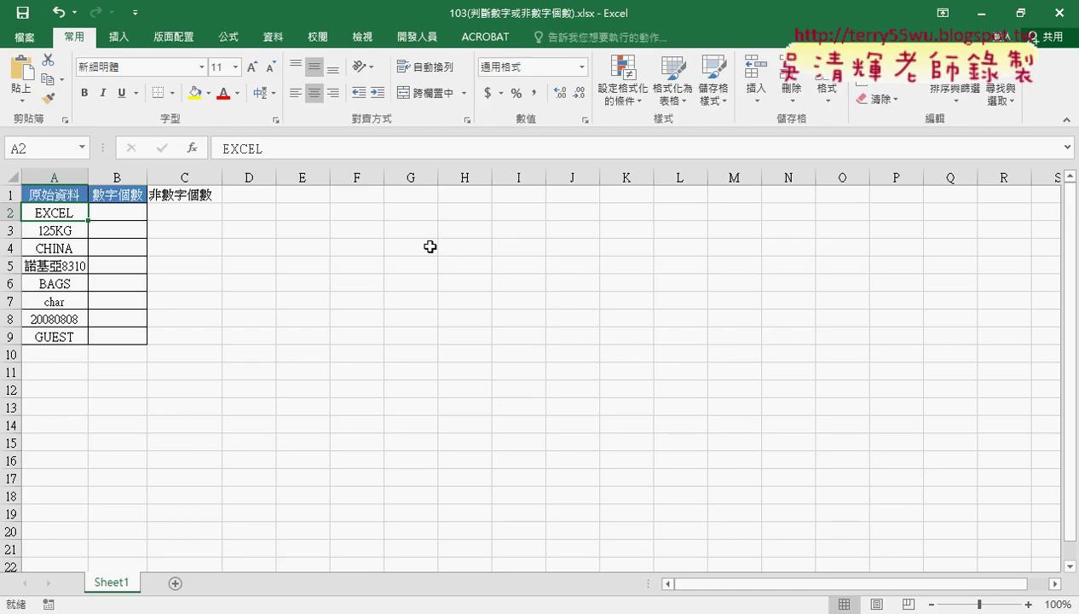
pyautogui.click(119, 205)
pyautogui.click(193, 148)
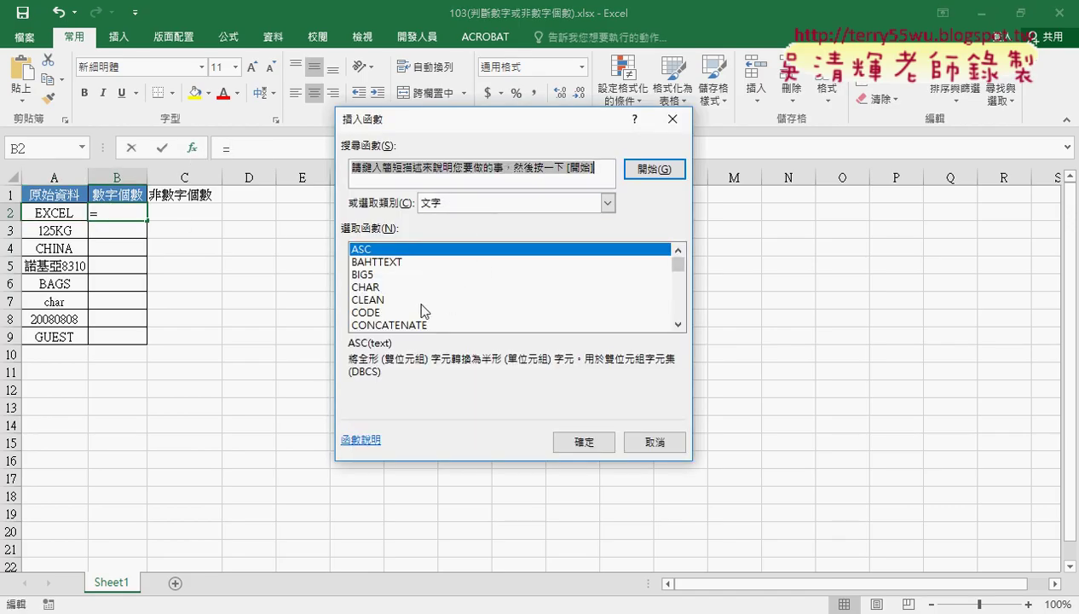
pyautogui.click(362, 313)
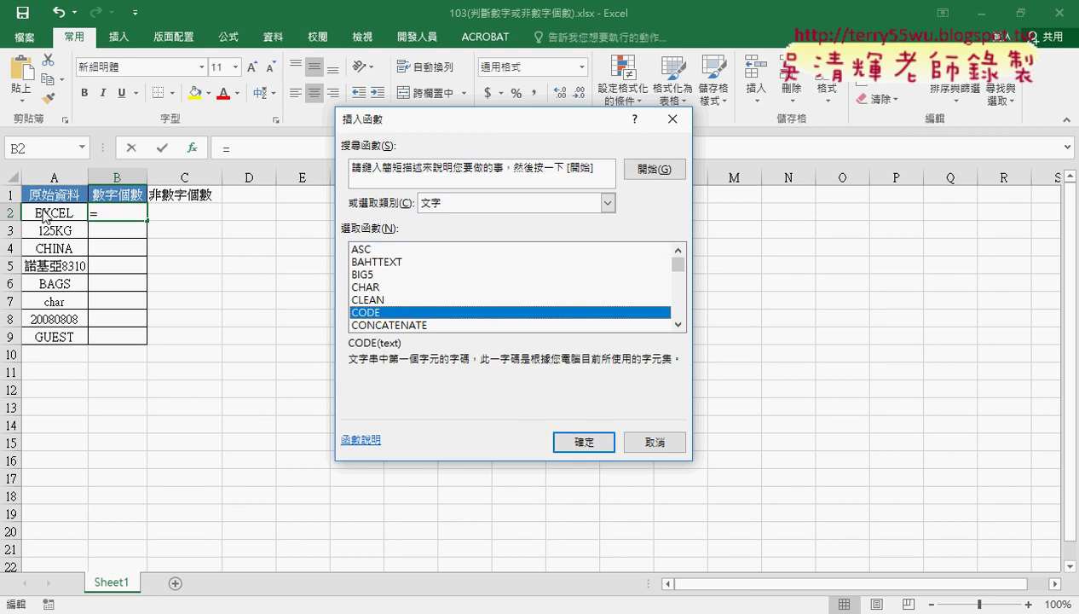
pyautogui.click(578, 443)
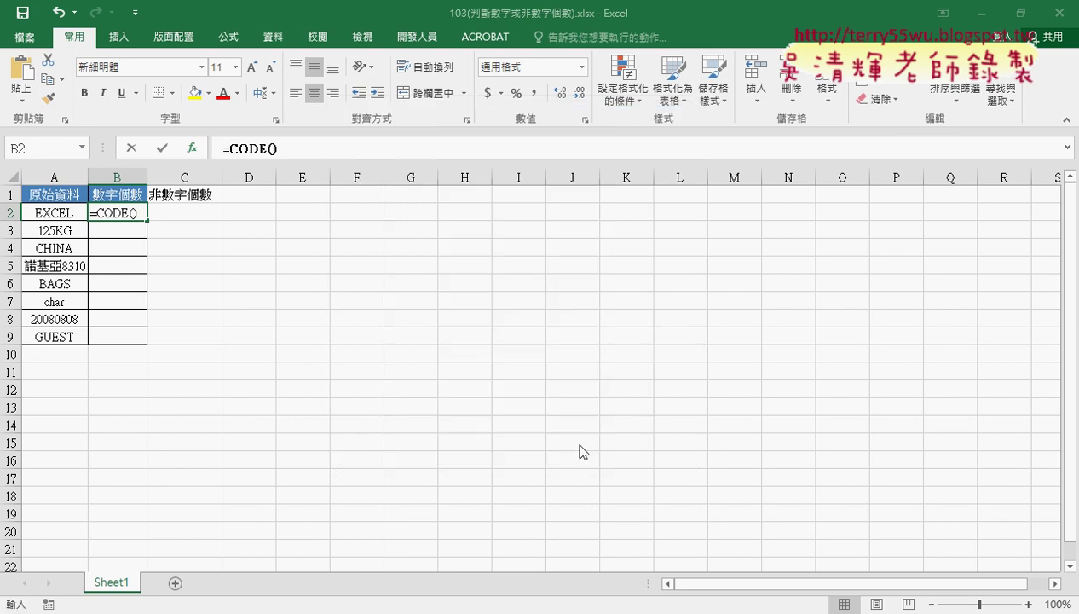
pyautogui.click(61, 213)
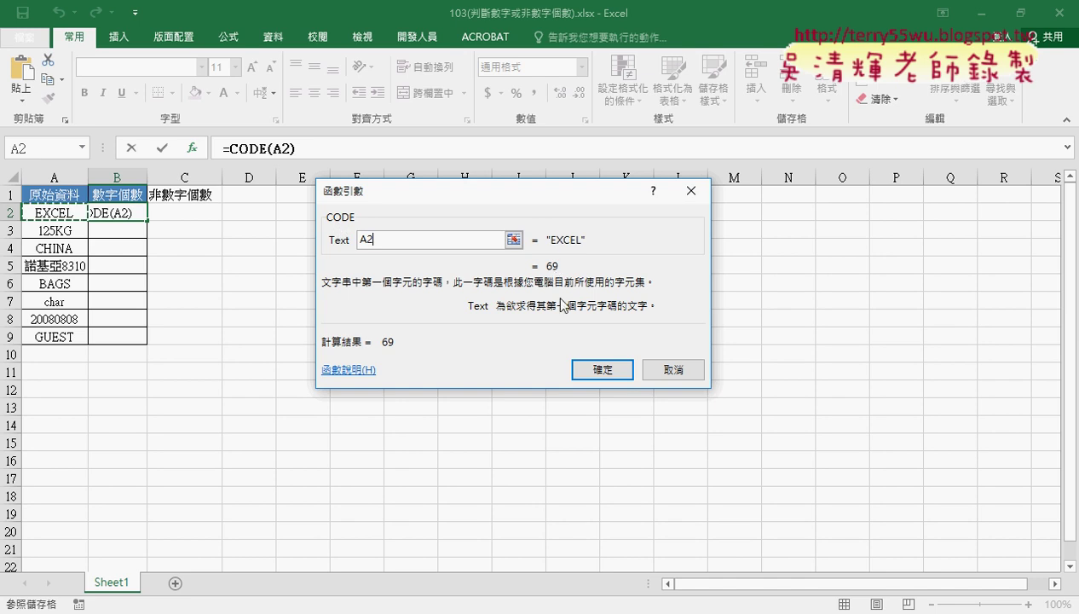
pyautogui.click(597, 369)
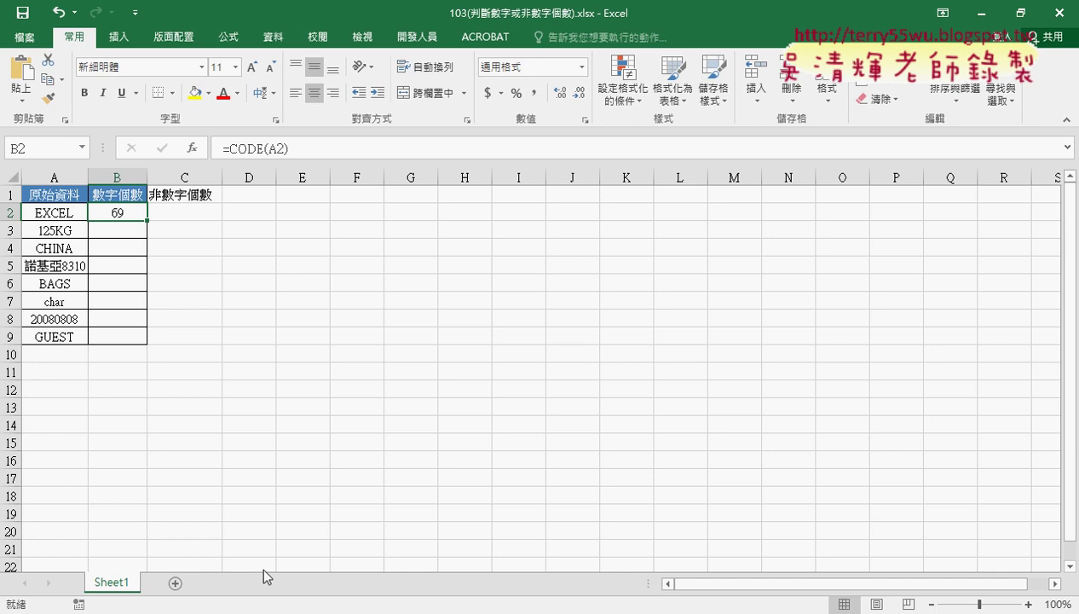
pyautogui.hotkey('alt', 'Tab')
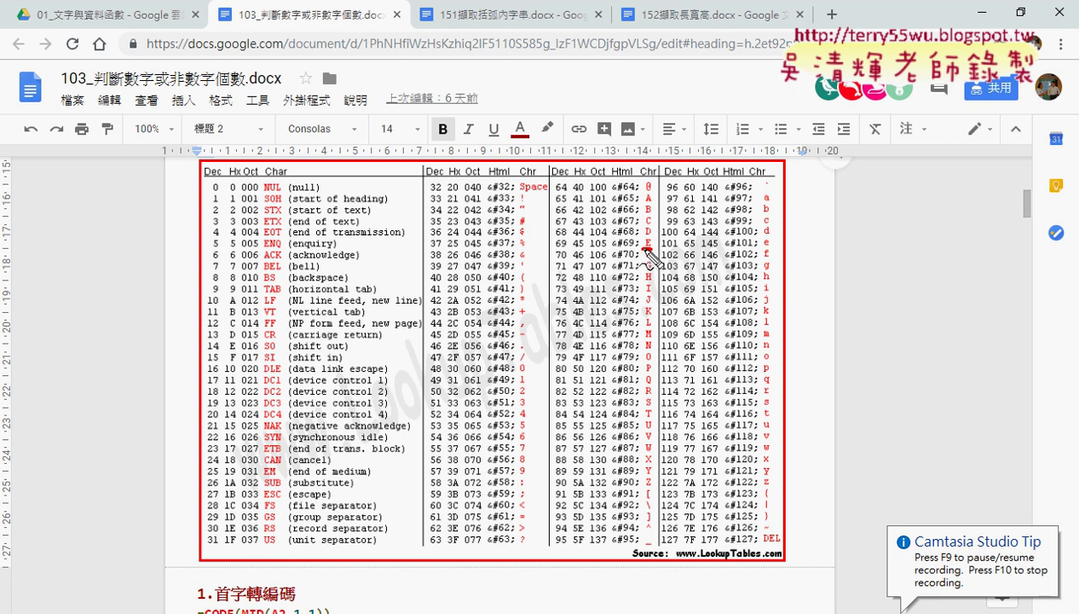
# Step: Underline code 69 (letter E) in the ASCII table, then switch back to the Excel workbook
pyautogui.moveTo(652, 249); pyautogui.dragTo(556, 249)
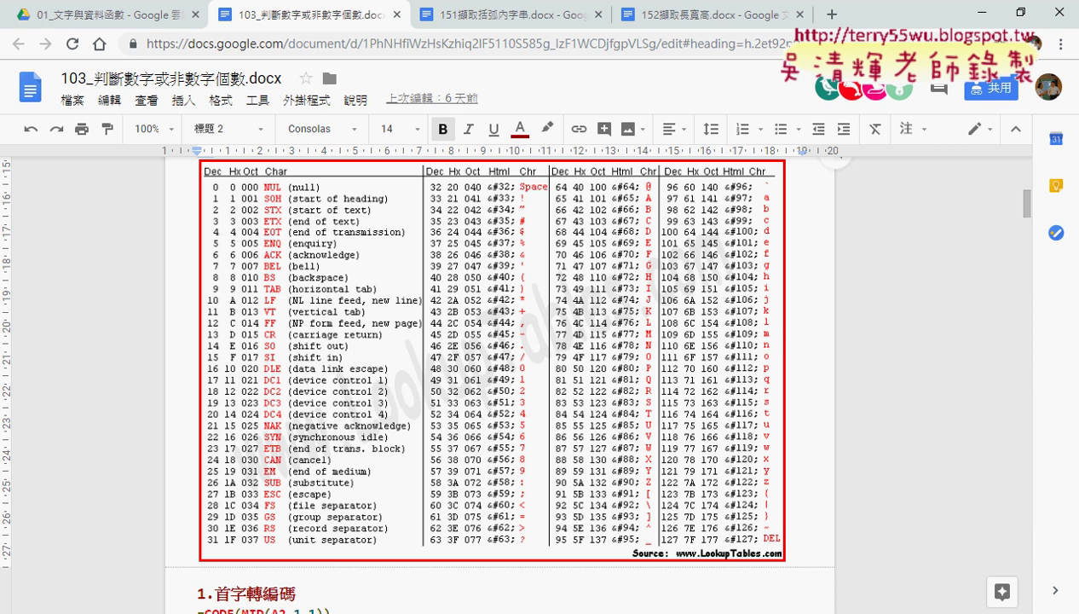
pyautogui.hotkey('alt', 'Tab')
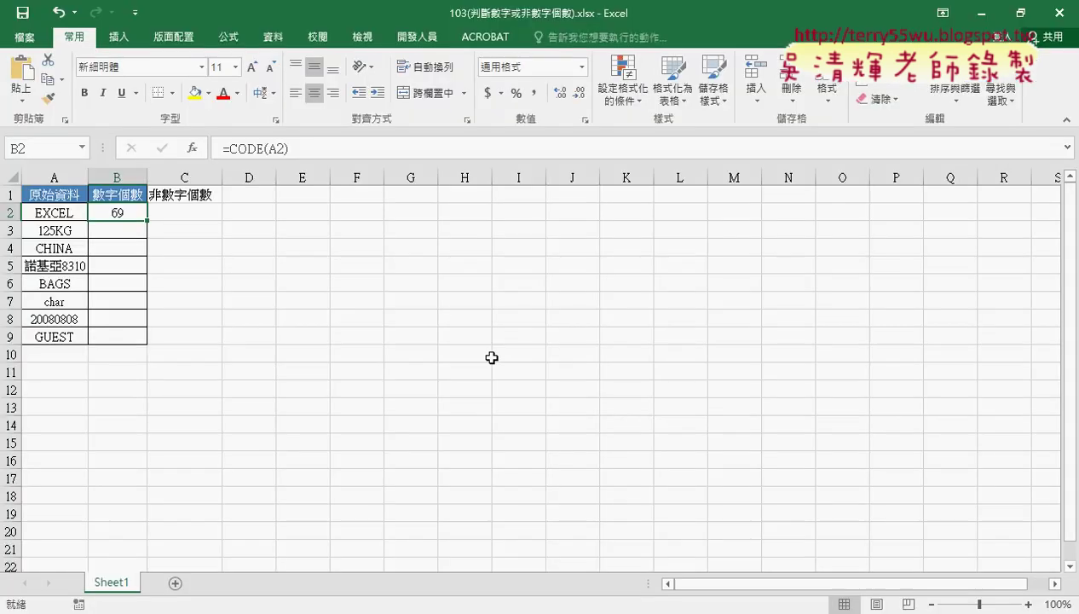
pyautogui.click(229, 148)
pyautogui.moveTo(229, 149); pyautogui.dragTo(441, 149)
pyautogui.press('BackSpace')
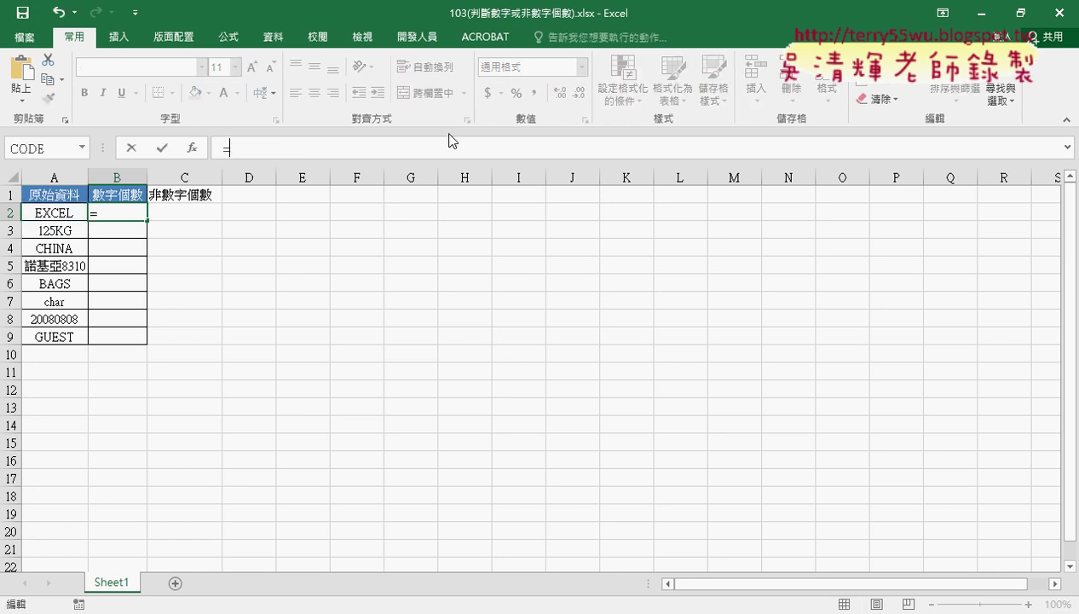
pyautogui.click(193, 147)
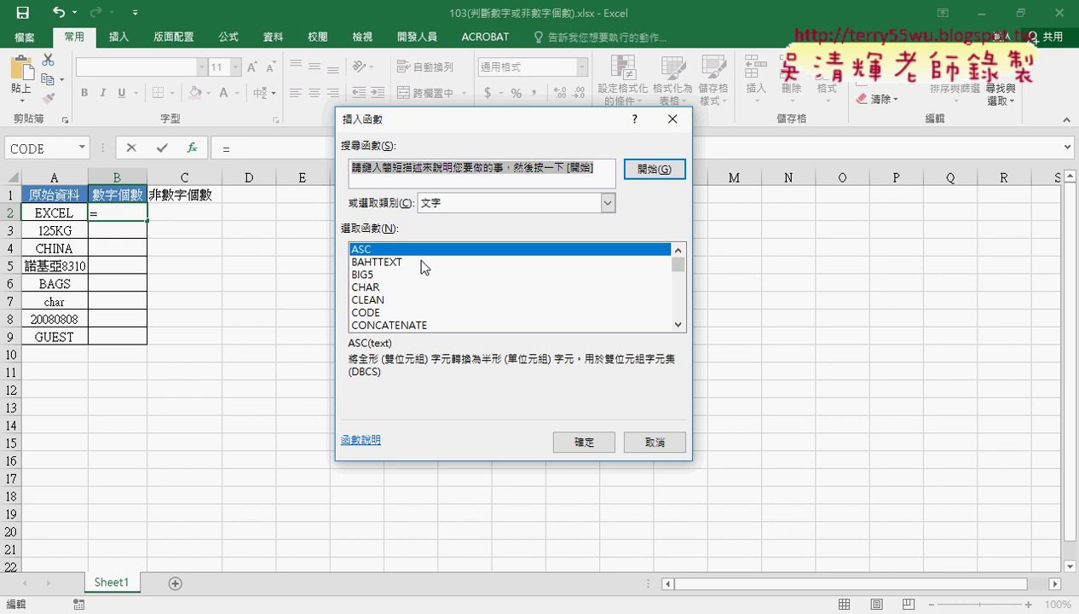
pyautogui.moveTo(679, 271); pyautogui.dragTo(682, 285)
pyautogui.doubleClick(360, 312)
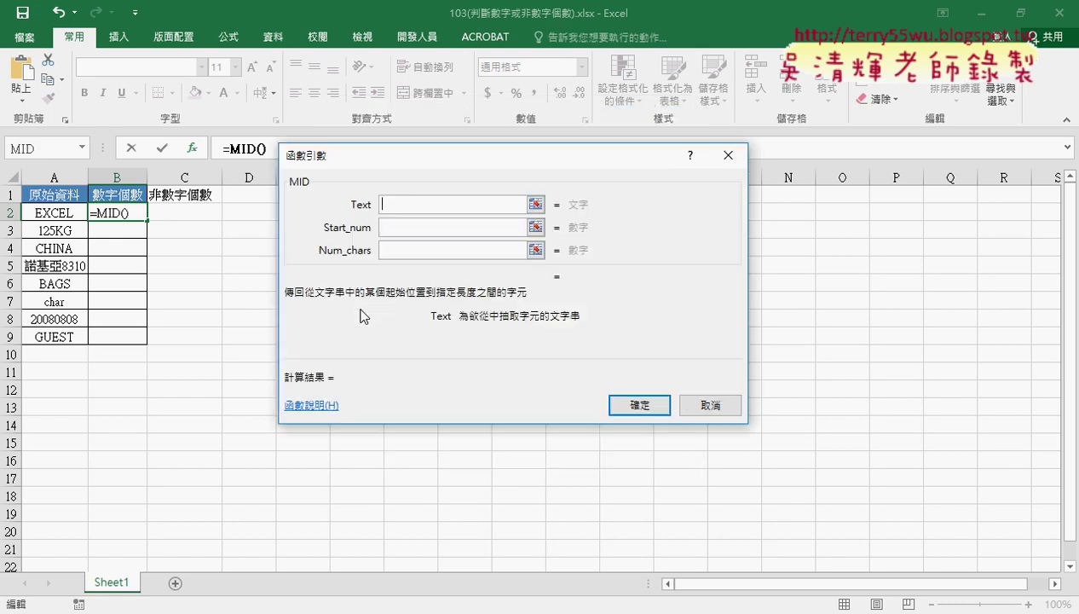
pyautogui.click(51, 209)
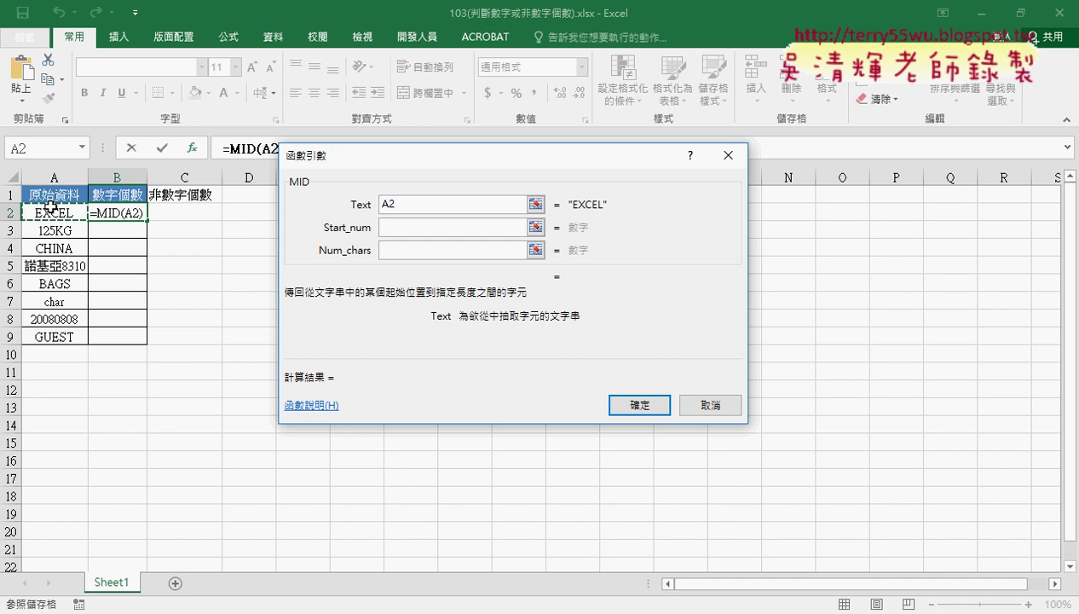
pyautogui.click(419, 227)
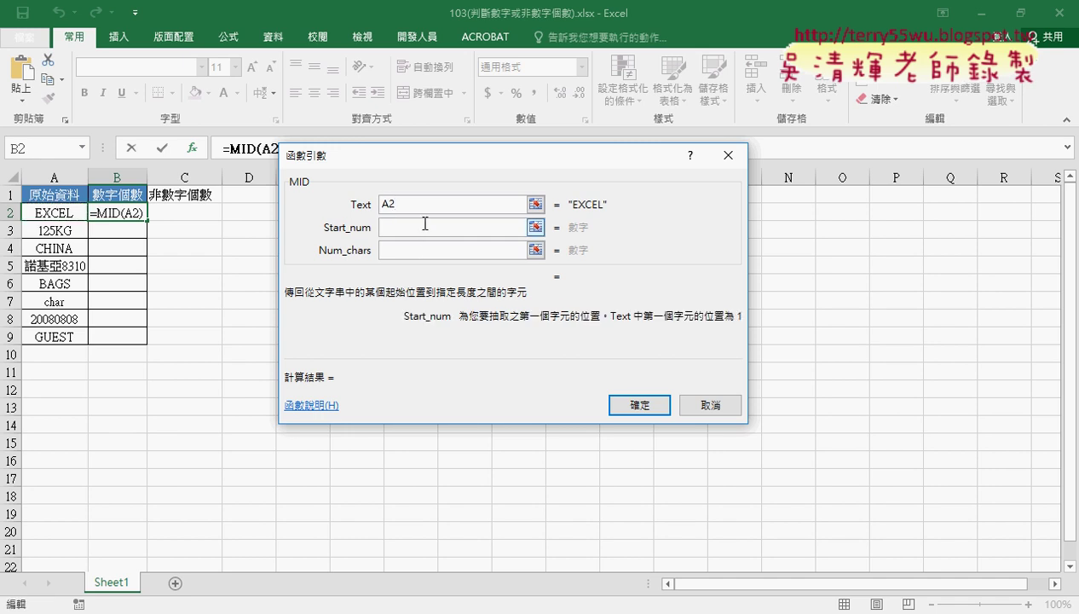
pyautogui.write('2')
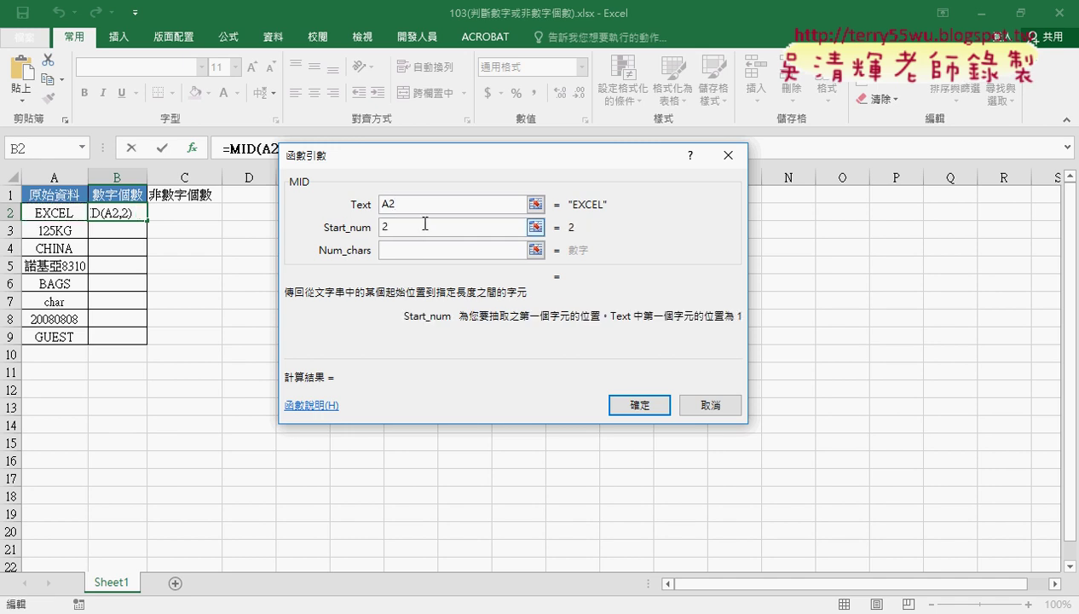
pyautogui.press('Tab')
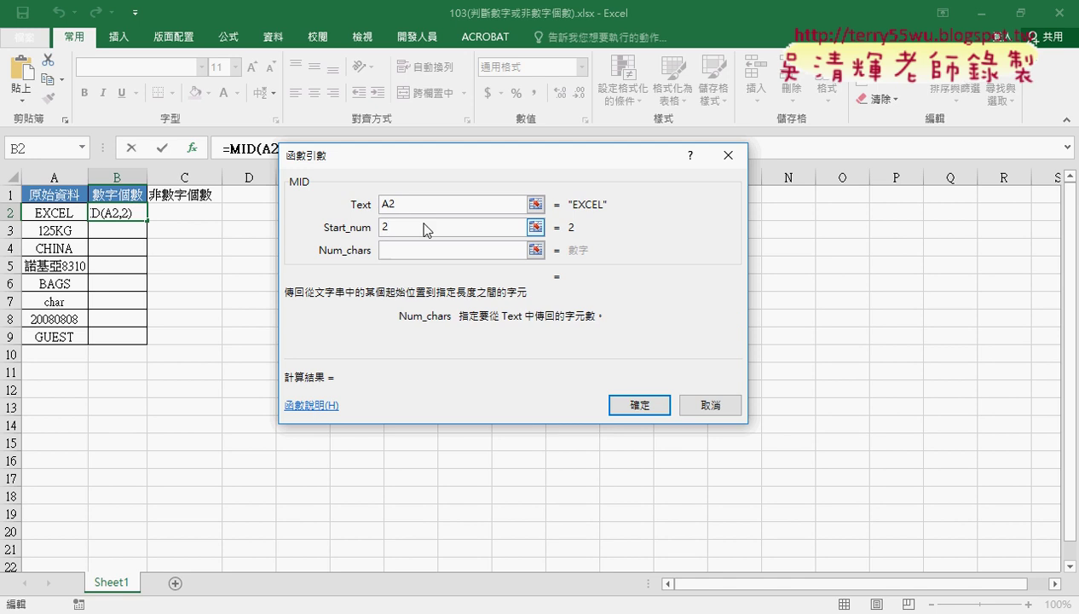
pyautogui.write('1')
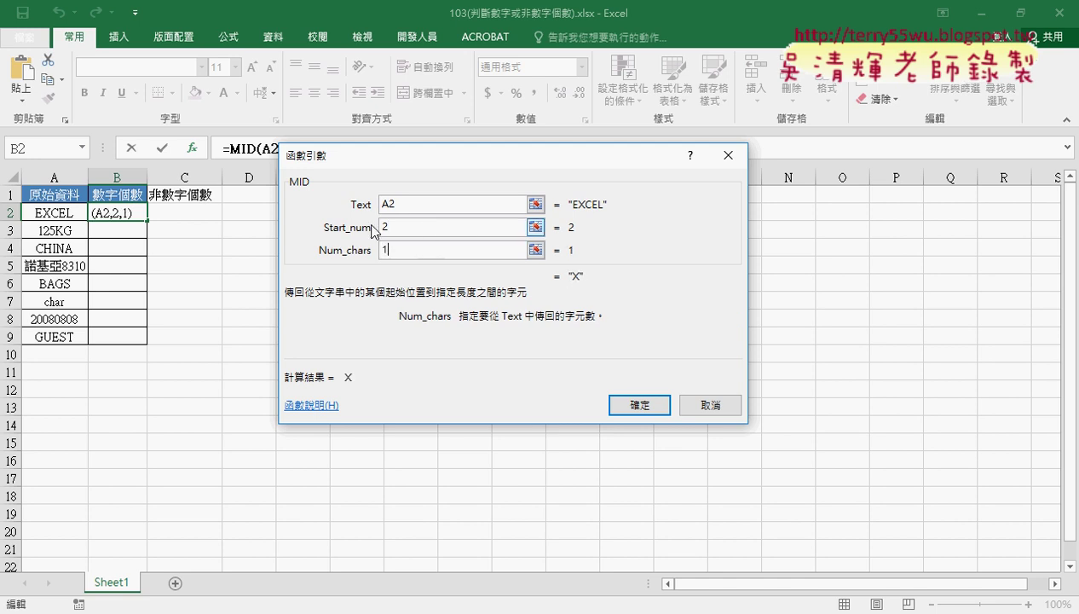
pyautogui.hotkey('shift', 'Tab')
pyautogui.write('3')
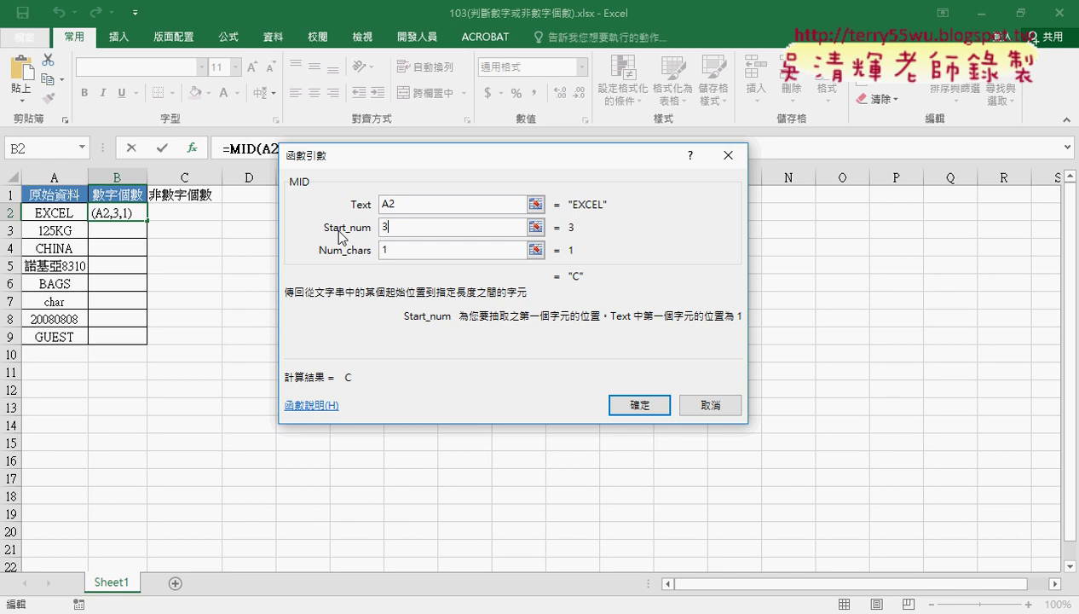
pyautogui.press('BackSpace')
pyautogui.write('4')
pyautogui.click(710, 407)
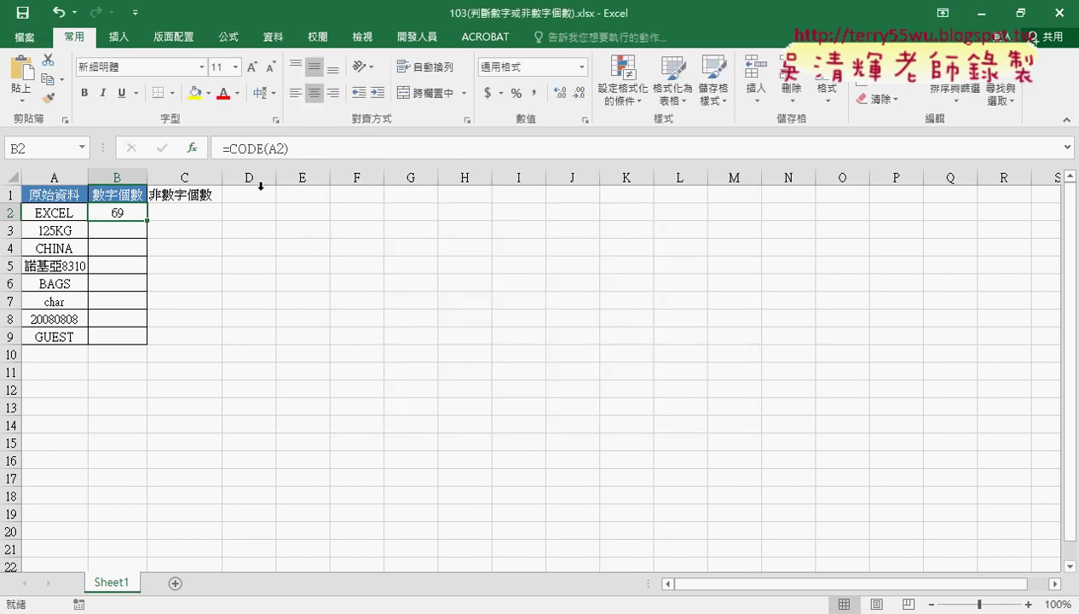
# Step: Open the Visual Basic editor from the Developer tab, place it beside the sheet, and select the 103 VBAProject
pyautogui.click(423, 39)
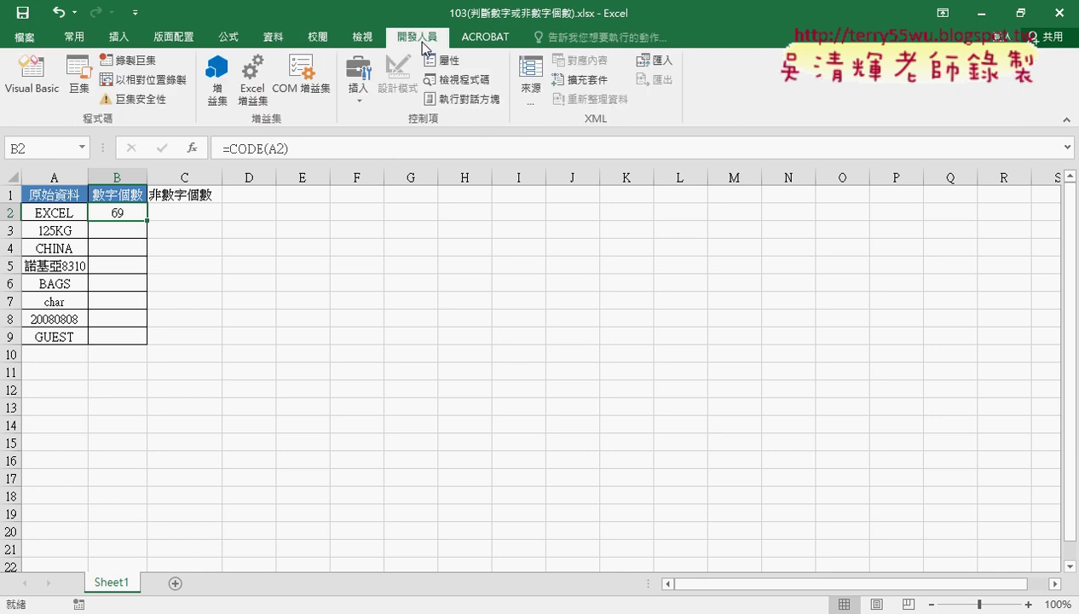
pyautogui.click(43, 86)
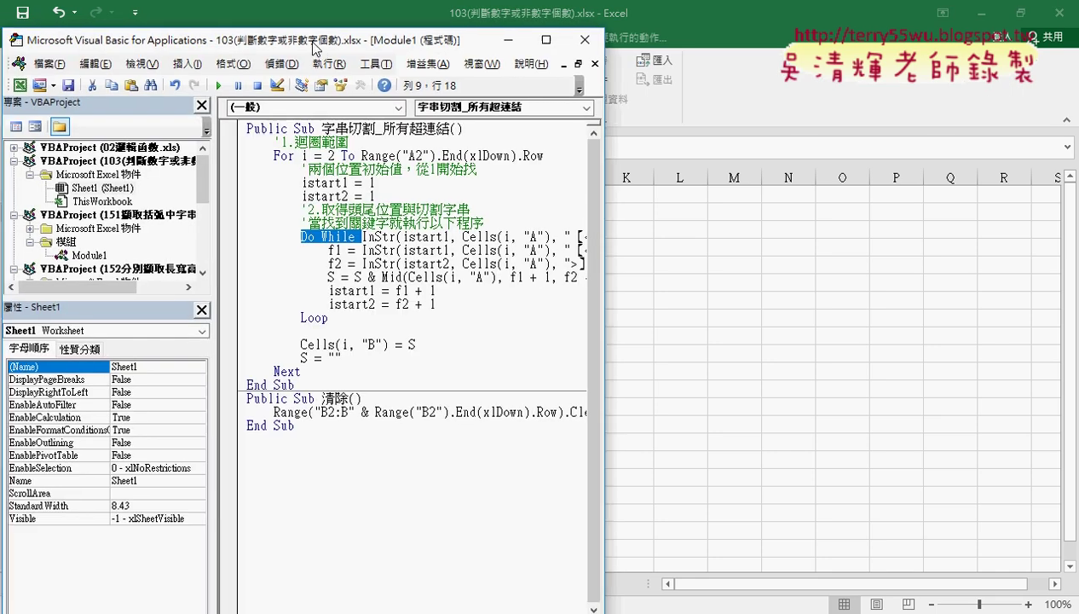
pyautogui.moveTo(315, 47); pyautogui.dragTo(614, 42)
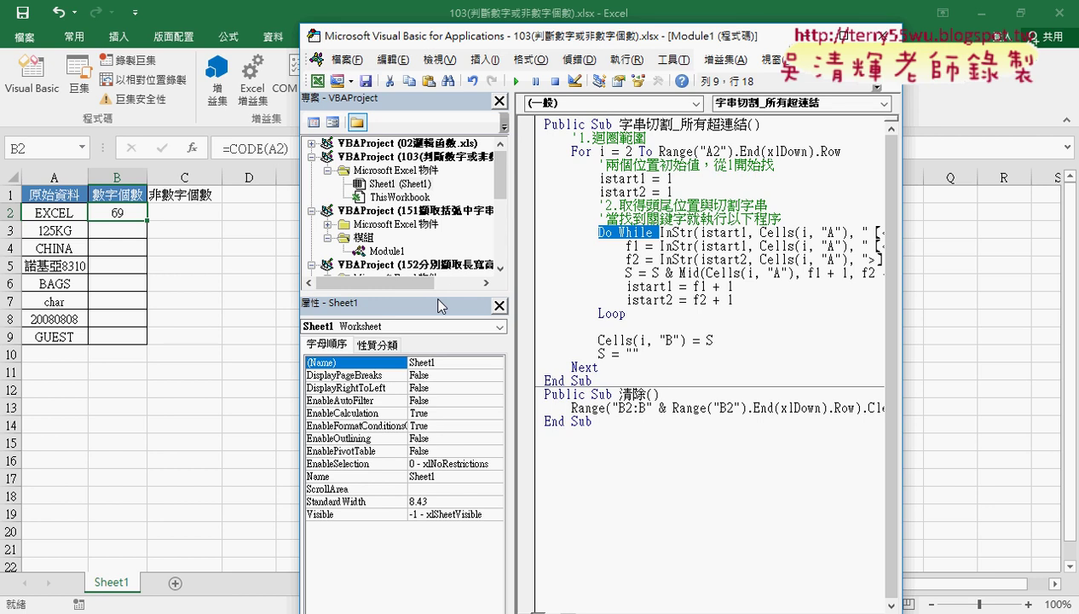
pyautogui.moveTo(440, 306); pyautogui.dragTo(447, 411)
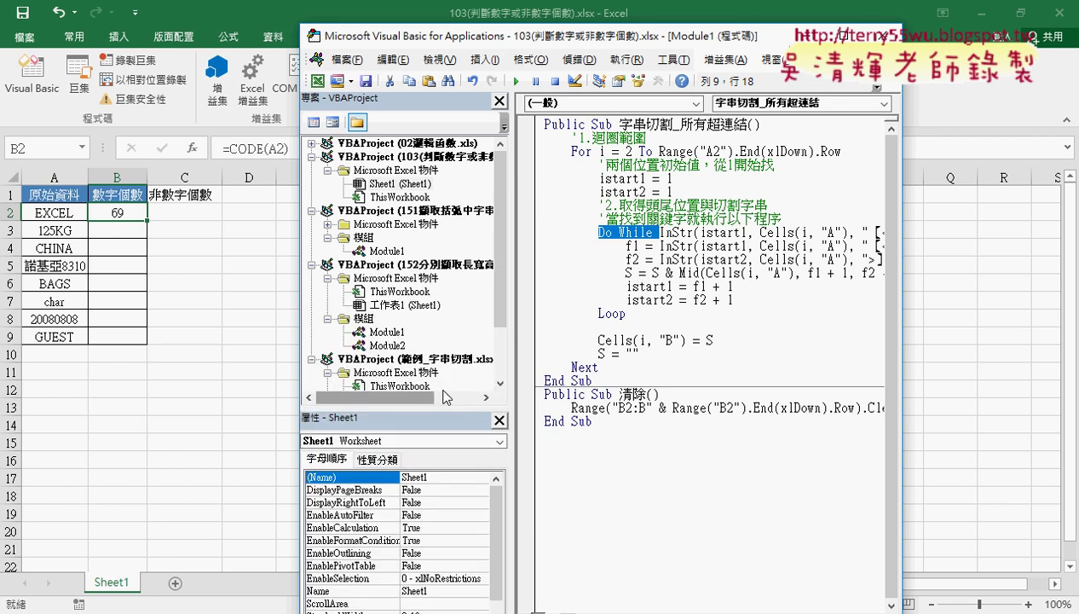
pyautogui.moveTo(504, 276)
pyautogui.mouseDown()
pyautogui.moveTo(505, 290)
pyautogui.moveTo(505, 276)
pyautogui.mouseUp()
pyautogui.click(401, 157)
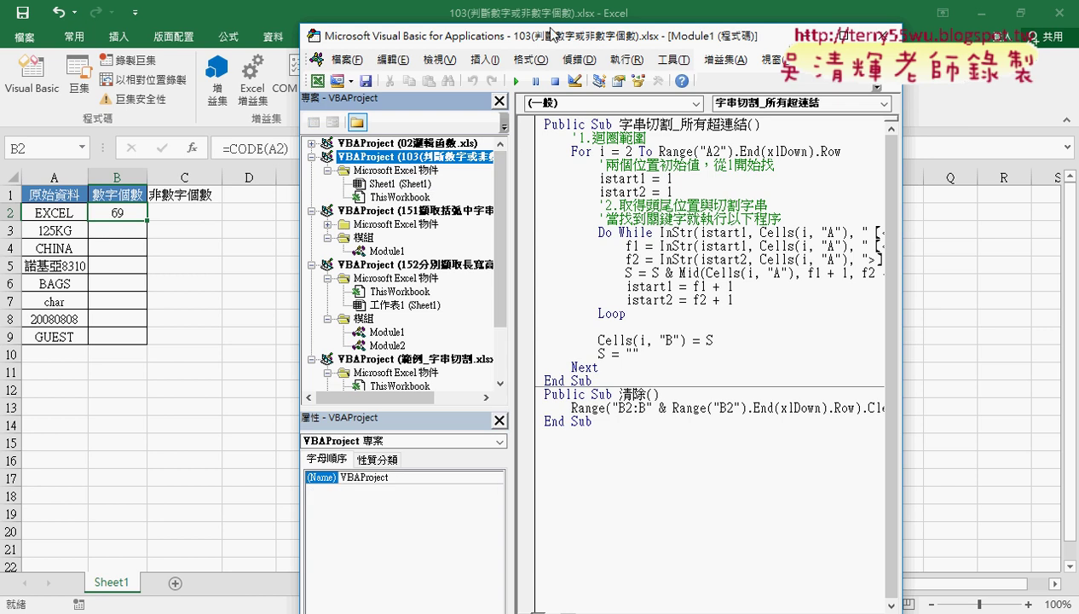
pyautogui.rightClick(426, 157)
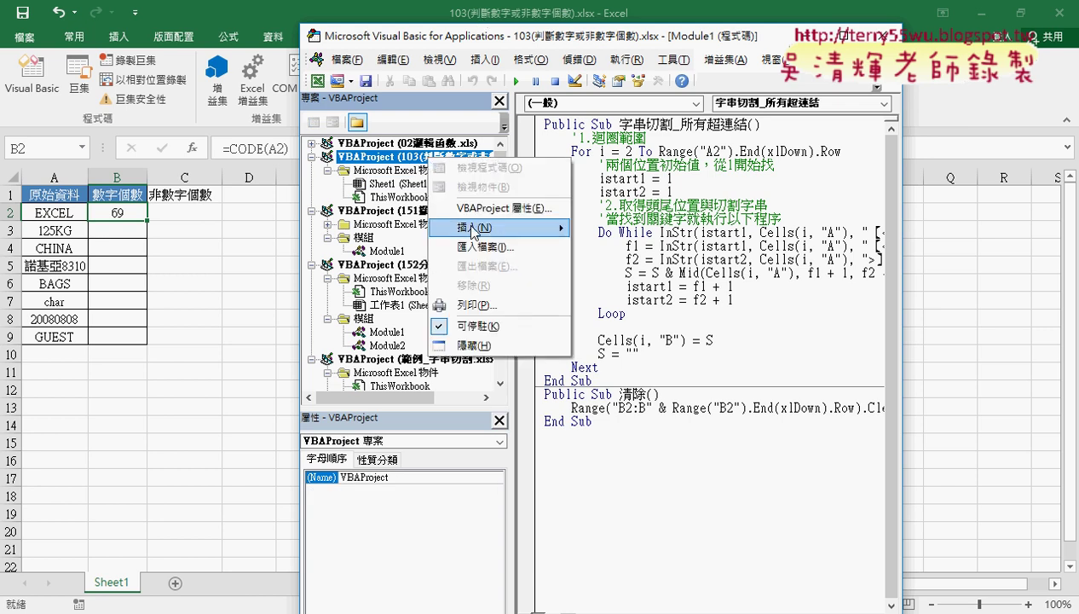
# Step: Insert a new module and add a Public Sub procedure named 數字個數
pyautogui.moveTo(498, 227)
pyautogui.click(615, 244)
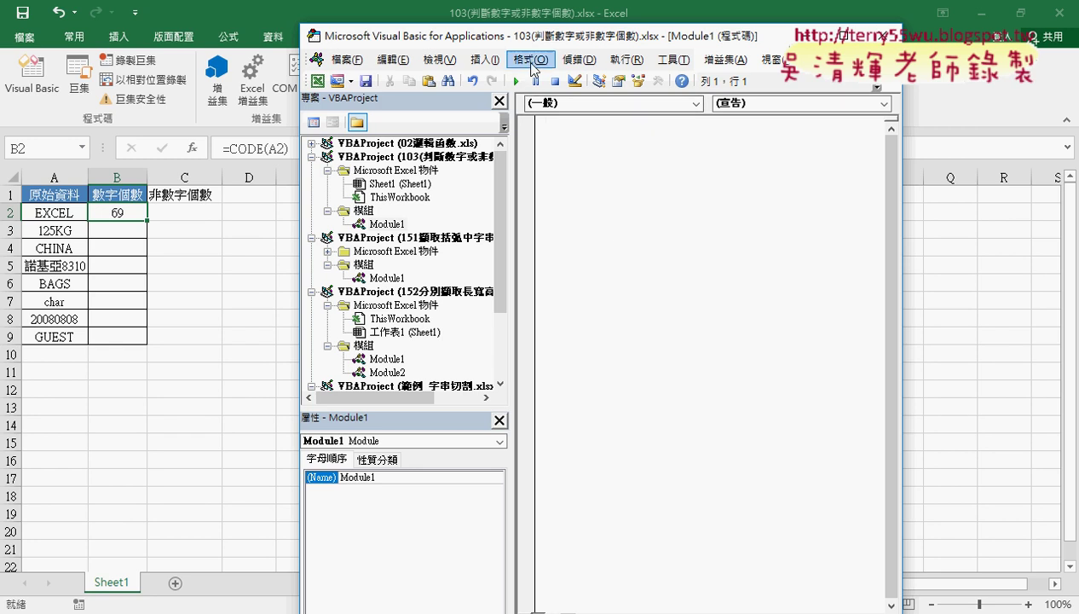
pyautogui.moveTo(537, 38); pyautogui.dragTo(585, 42)
pyautogui.click(531, 60)
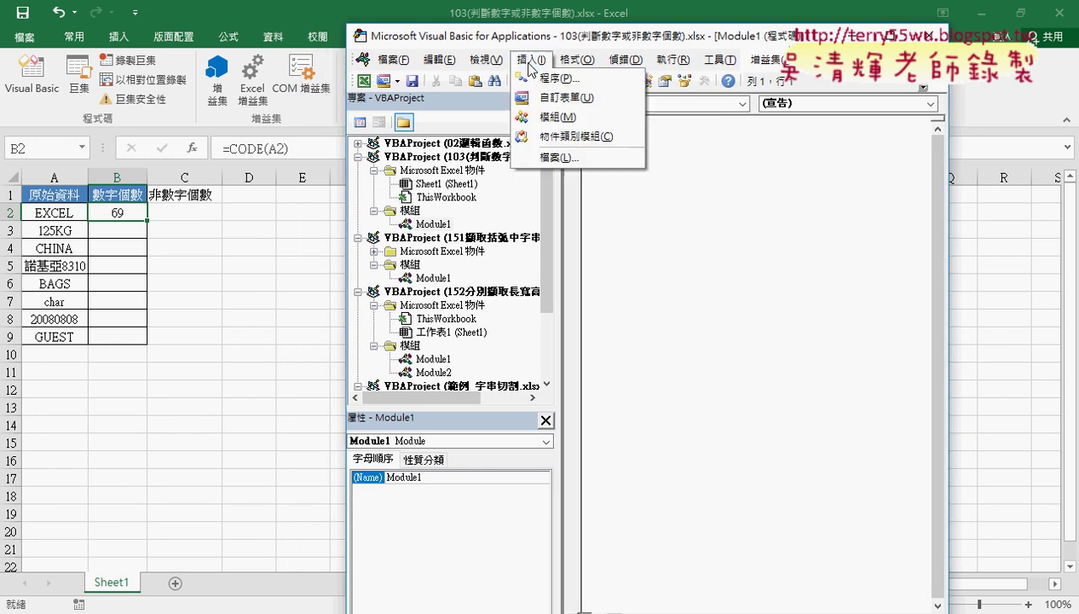
pyautogui.click(532, 75)
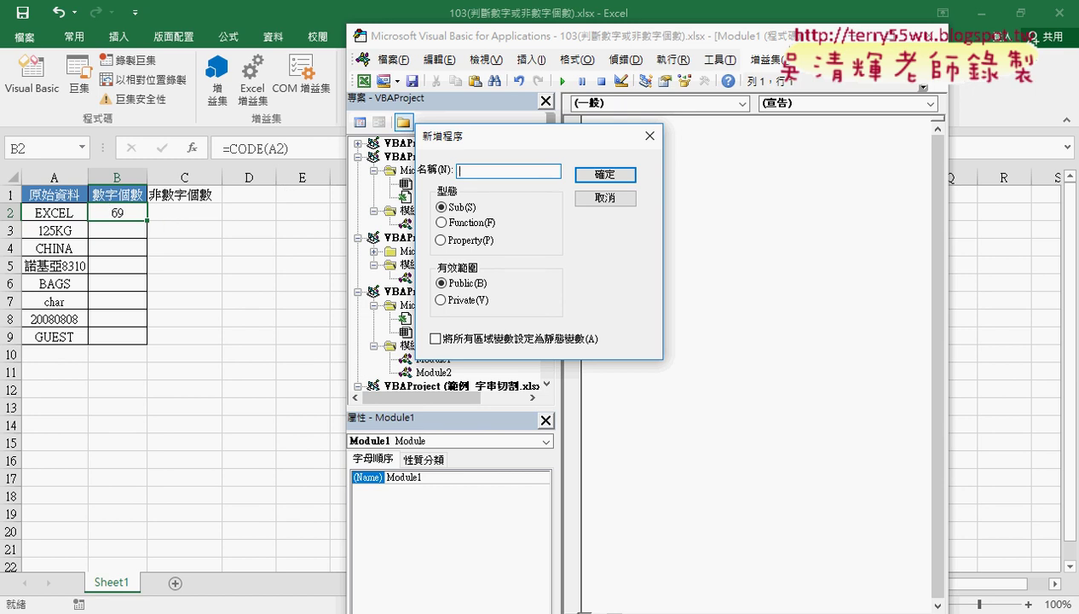
pyautogui.write('數')
pyautogui.write('字ㄍㄜ')
pyautogui.write('個數')
pyautogui.press('Return')
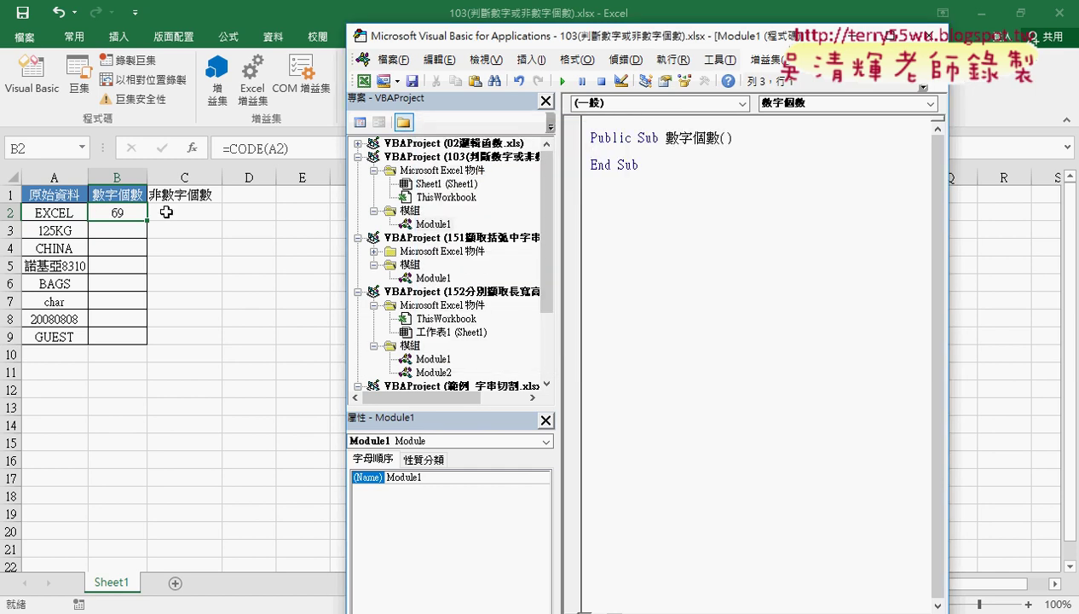
# Step: Write the loop header For j = 1 To Len(Cells(2, "A")) inside 數字個數
pyautogui.click(619, 151)
pyautogui.moveTo(559, 220); pyautogui.dragTo(462, 220)
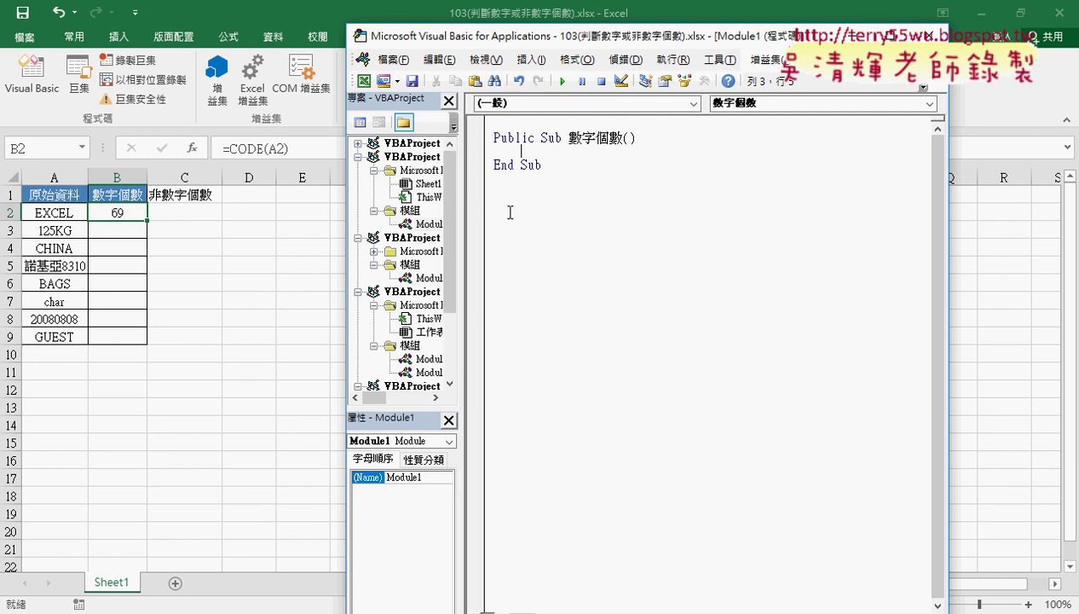
pyautogui.write('ㄈㄛ')
pyautogui.press('BackSpace')
pyautogui.press('BackSpace')
pyautogui.write('f')
pyautogui.write('or ')
pyautogui.write('j')
pyautogui.write('=')
pyautogui.write('1 ')
pyautogui.write('to ')
pyautogui.write('5')
pyautogui.press('BackSpace')
pyautogui.write('l')
pyautogui.write('e')
pyautogui.write('n')
pyautogui.write('(')
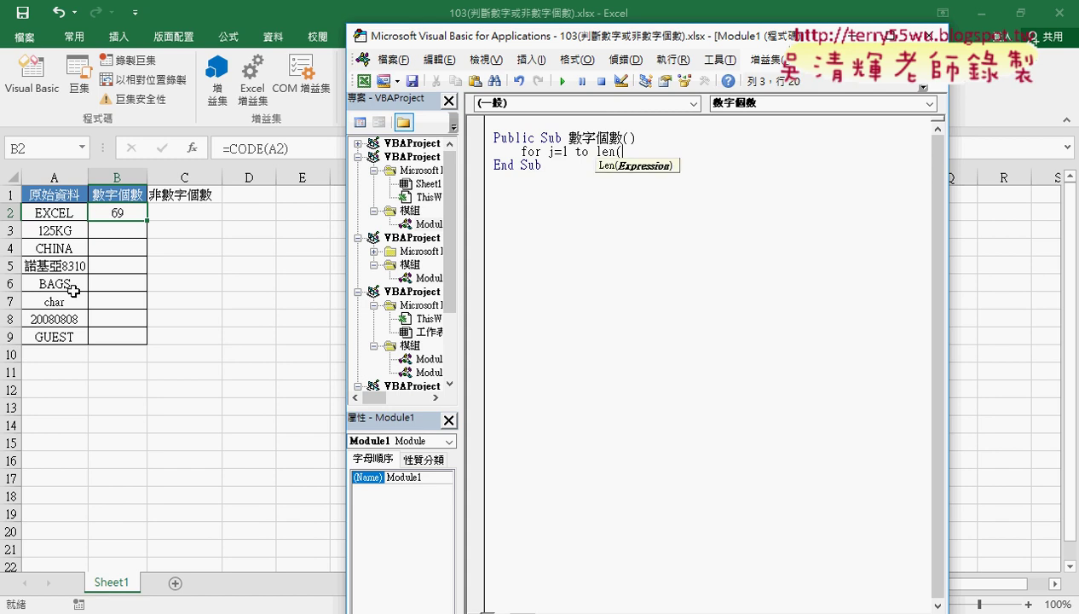
pyautogui.write('cel')
pyautogui.write('ls(')
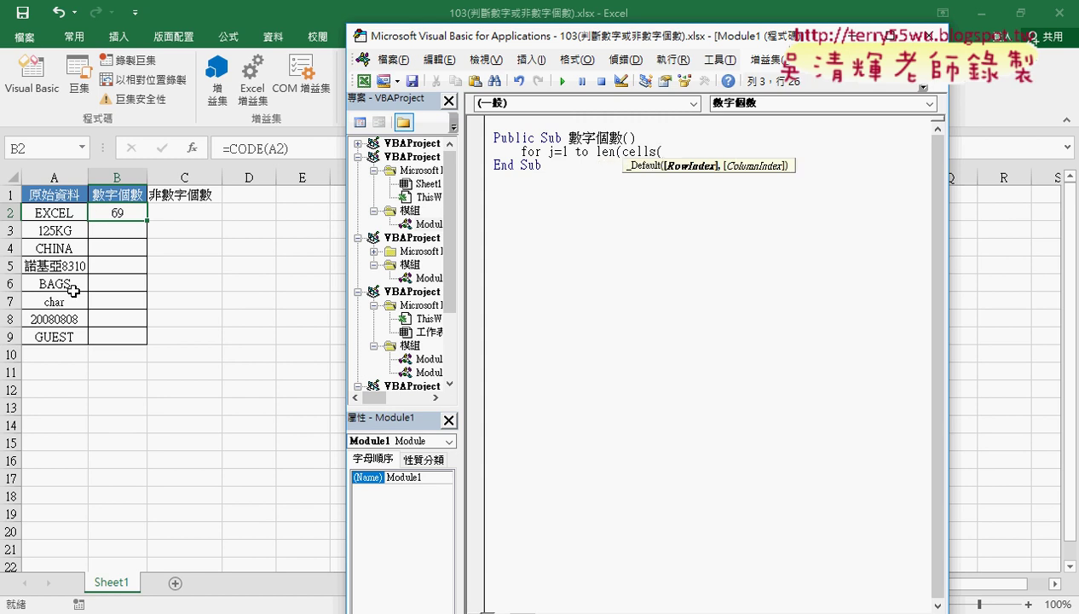
pyautogui.write('2')
pyautogui.write(',"')
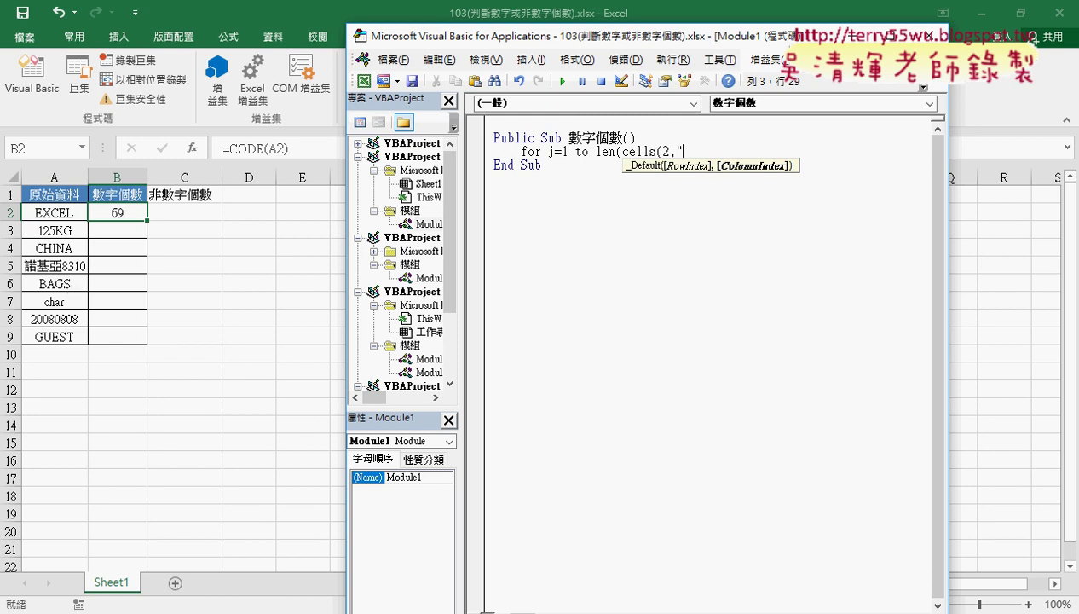
pyautogui.write('A")')
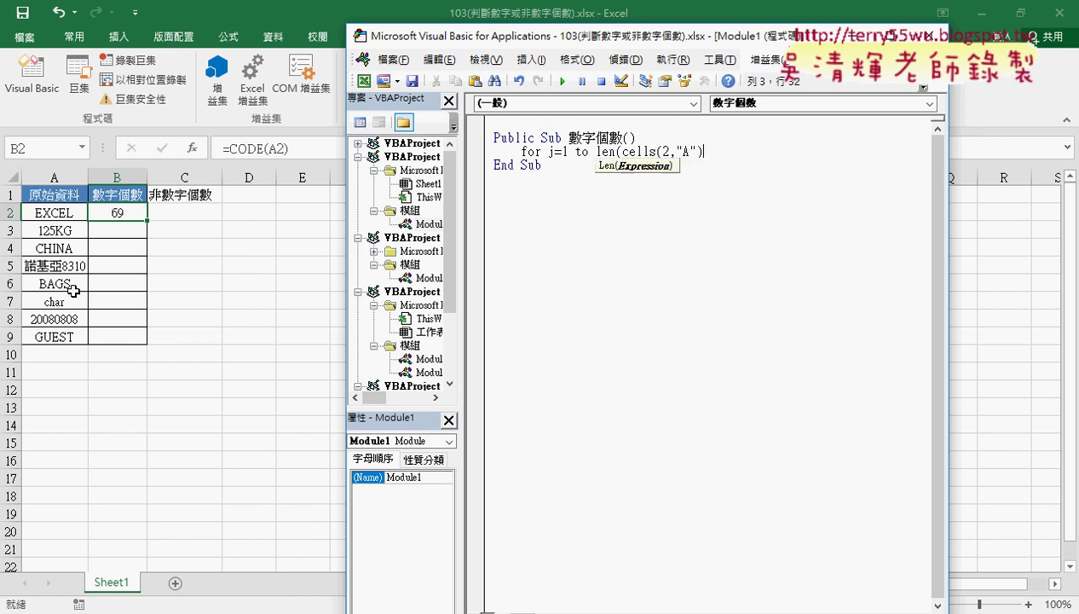
pyautogui.press('Return')
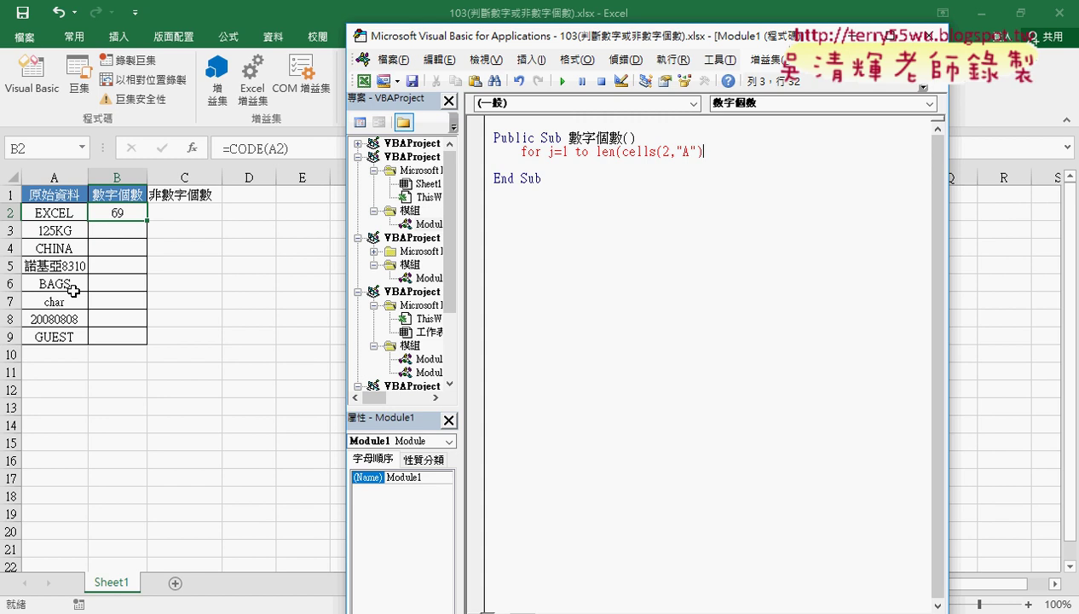
pyautogui.write(')')
pyautogui.press('Return')
pyautogui.press('Return')
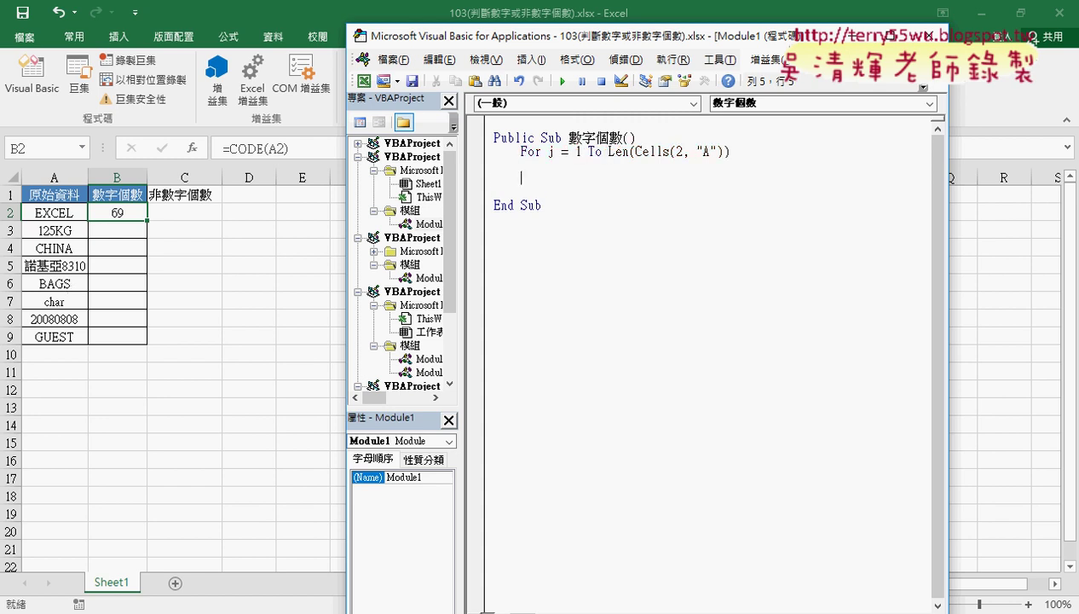
# Step: Close the loop with Next and add an indented blank line inside it
pyautogui.write('next')
pyautogui.press('Delete')
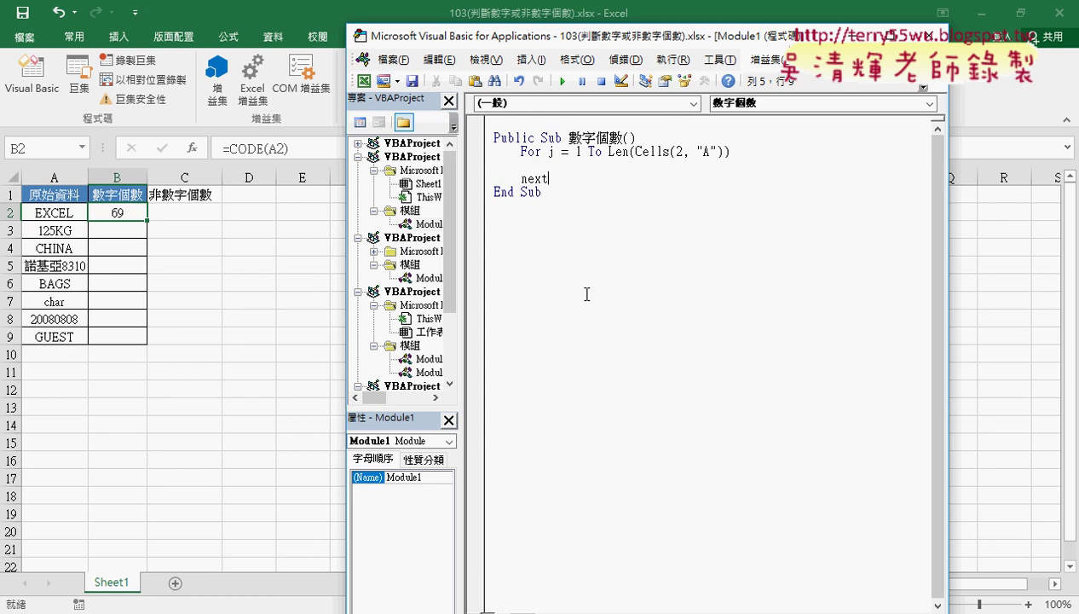
pyautogui.doubleClick(578, 151)
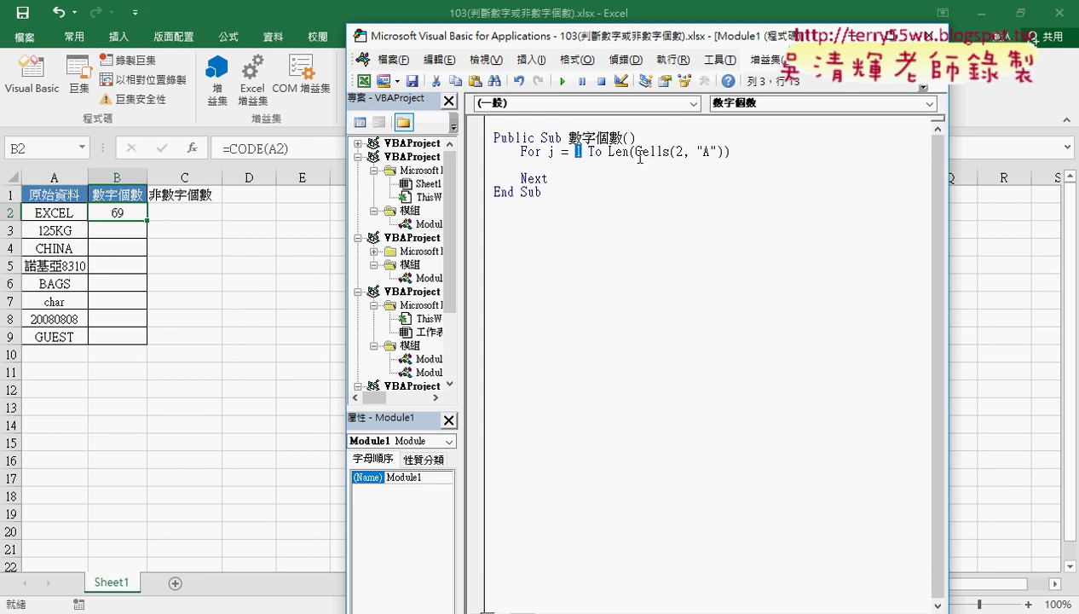
pyautogui.moveTo(605, 152); pyautogui.dragTo(735, 152)
pyautogui.press('End')
pyautogui.press('Return')
pyautogui.press('Tab')
# Step: Type the If condition vba.Asc(Mid(Cells(2,"A"),j,1)) in the loop, then switch to the ASCII table
pyautogui.write('if')
pyautogui.write('vba.')
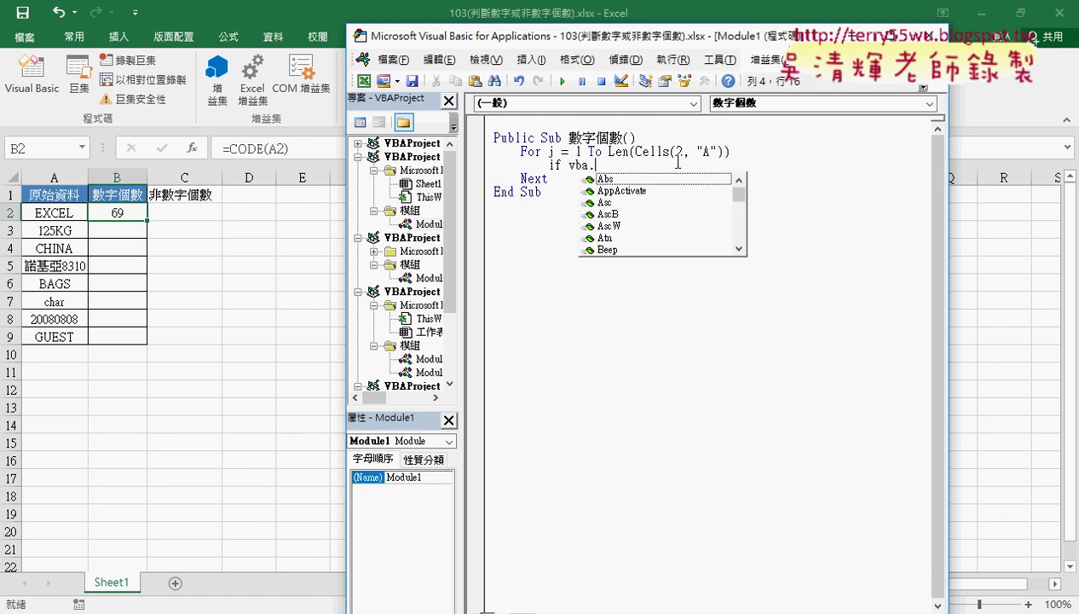
pyautogui.write('asc')
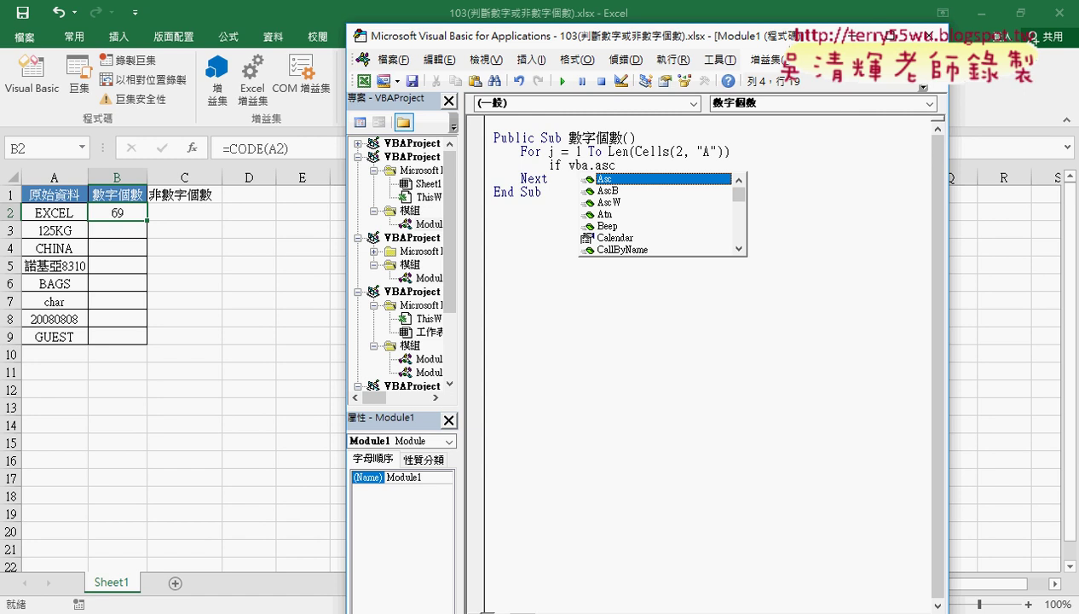
pyautogui.write('(')
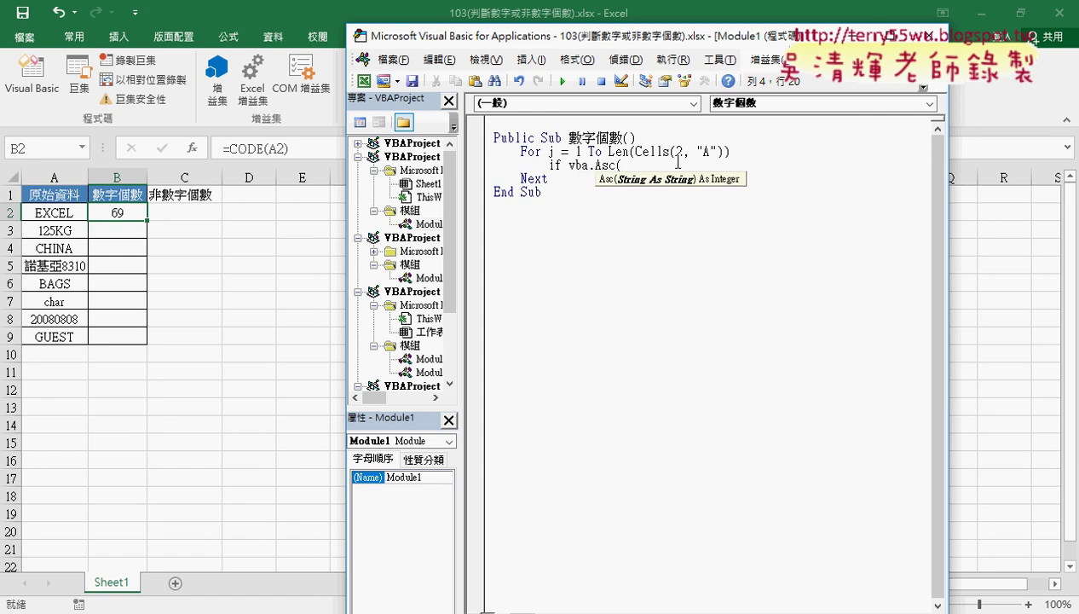
pyautogui.write('mi')
pyautogui.write('d(')
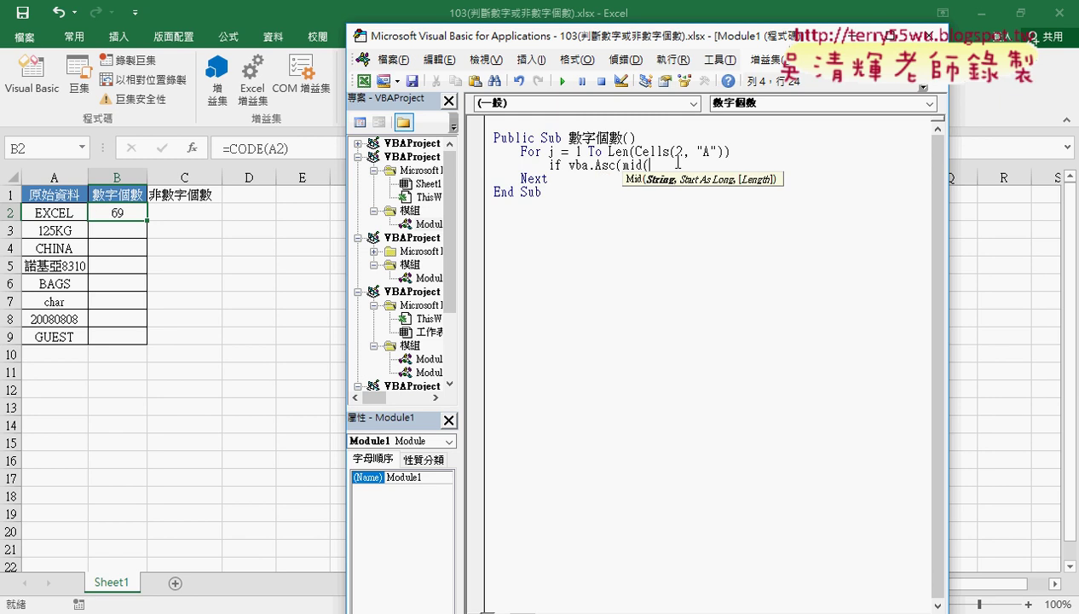
pyautogui.write('ce')
pyautogui.write('lls(')
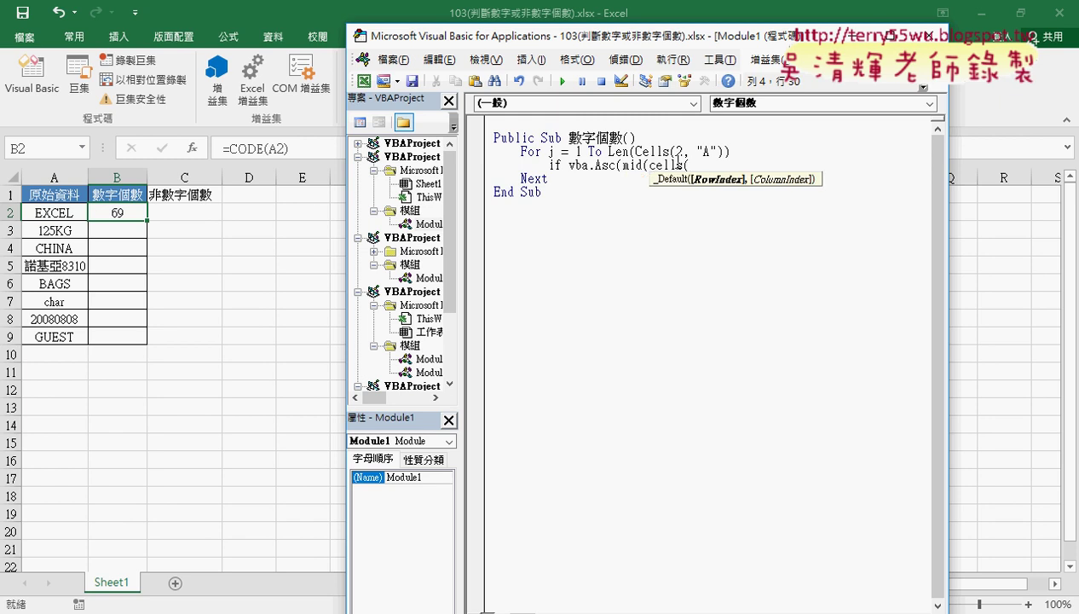
pyautogui.write('2,"')
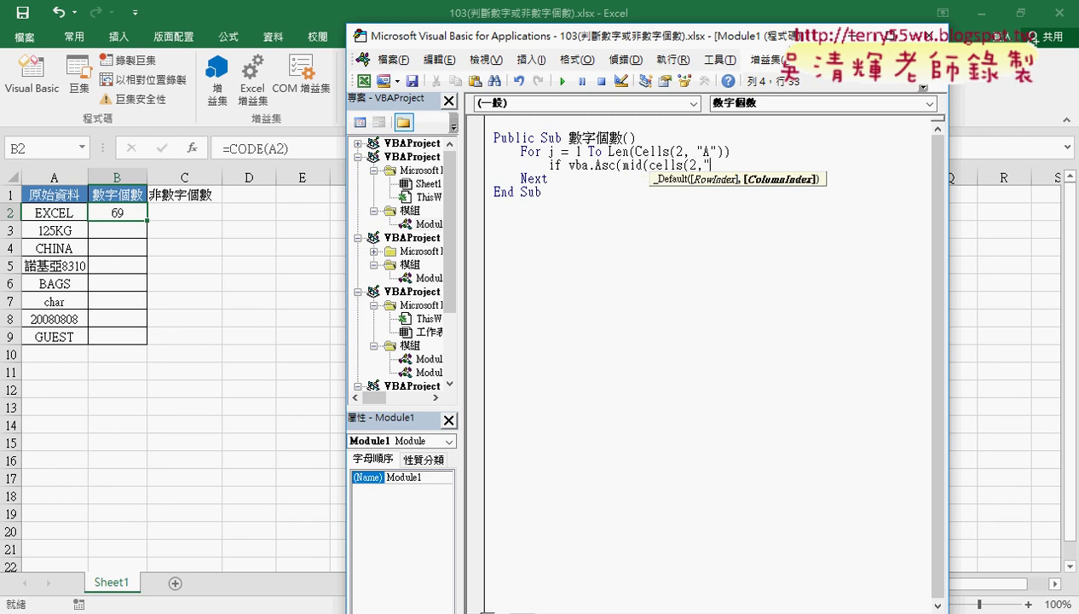
pyautogui.write('A")')
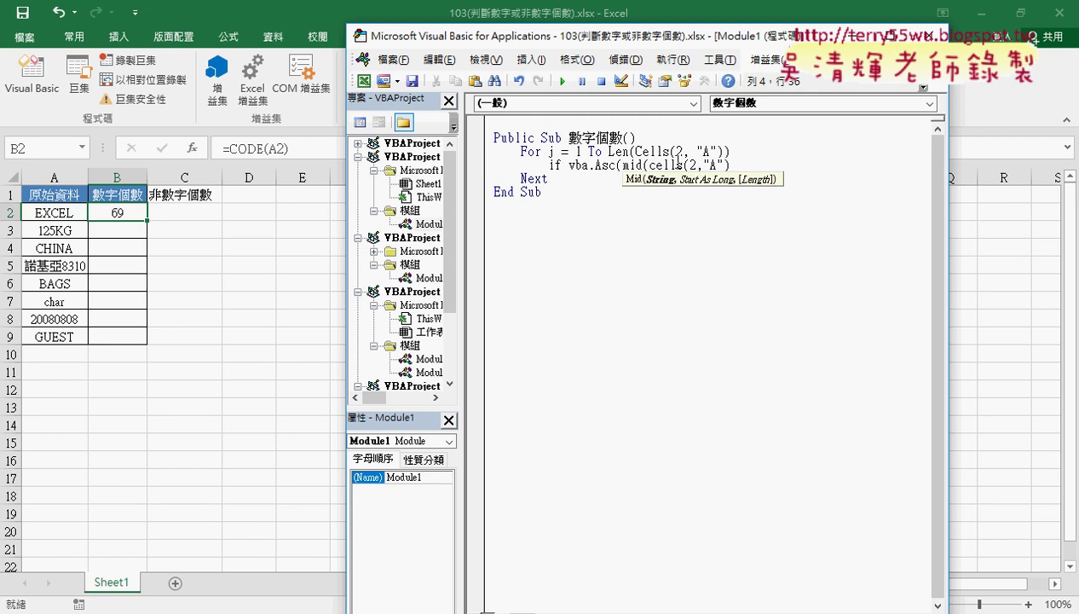
pyautogui.write(',')
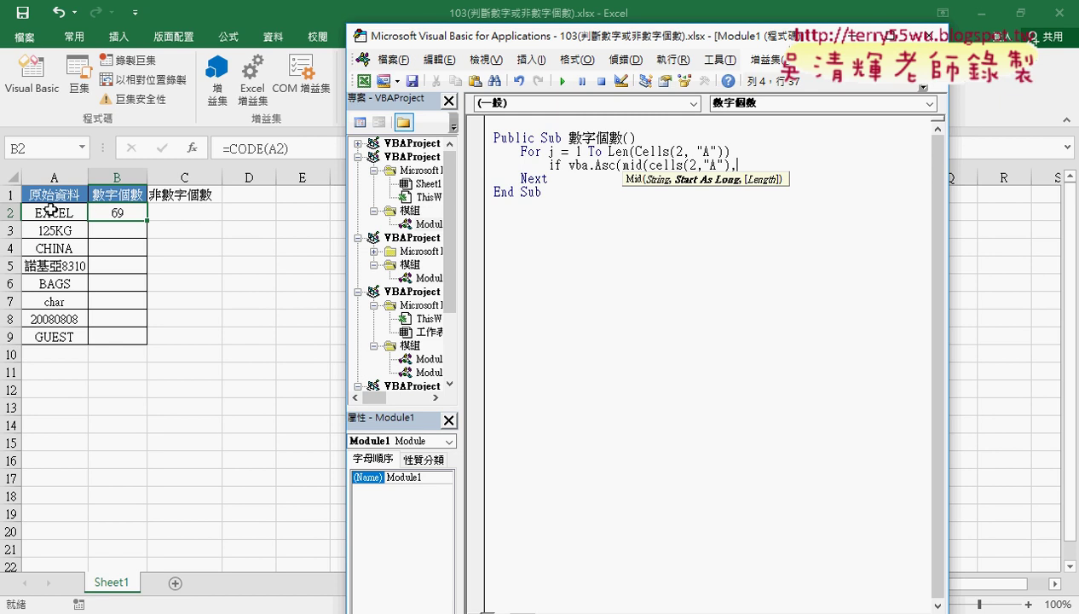
pyautogui.write('j')
pyautogui.write(',')
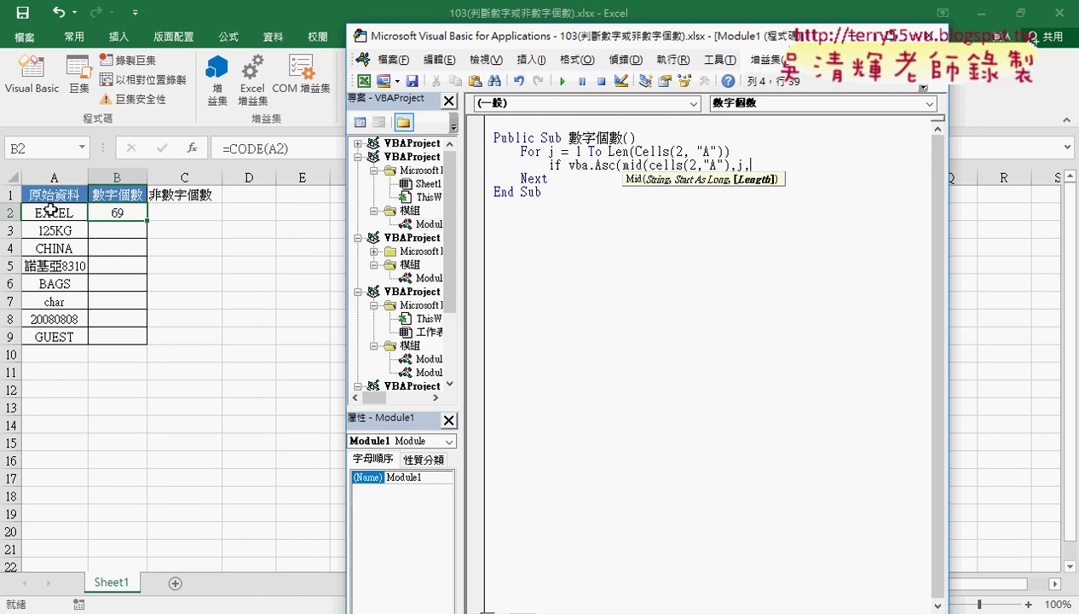
pyautogui.write('1')
pyautogui.write(')')
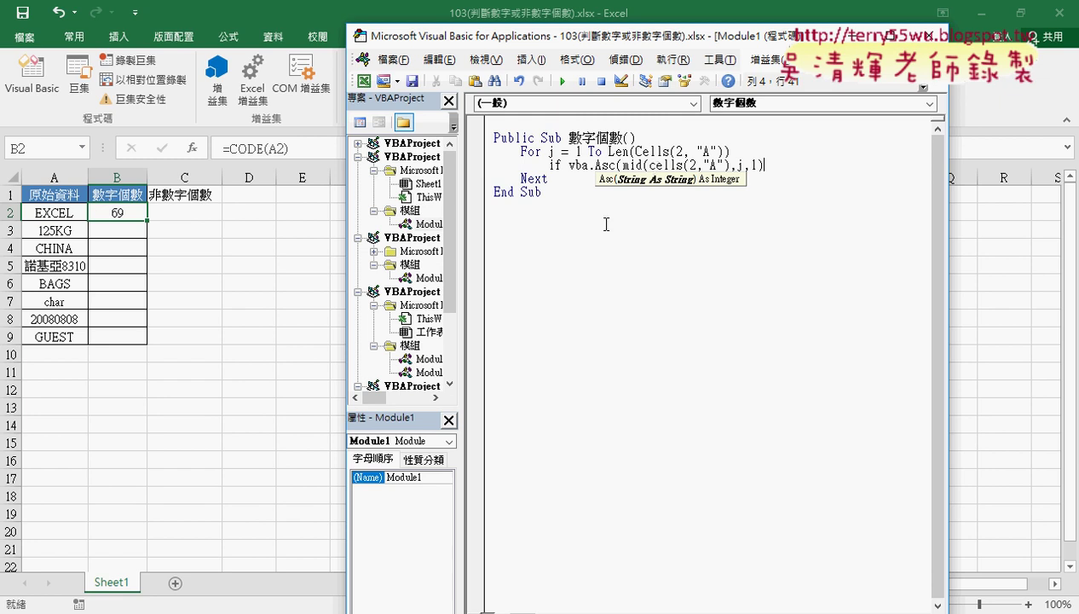
pyautogui.hotkey('alt', 'Tab')
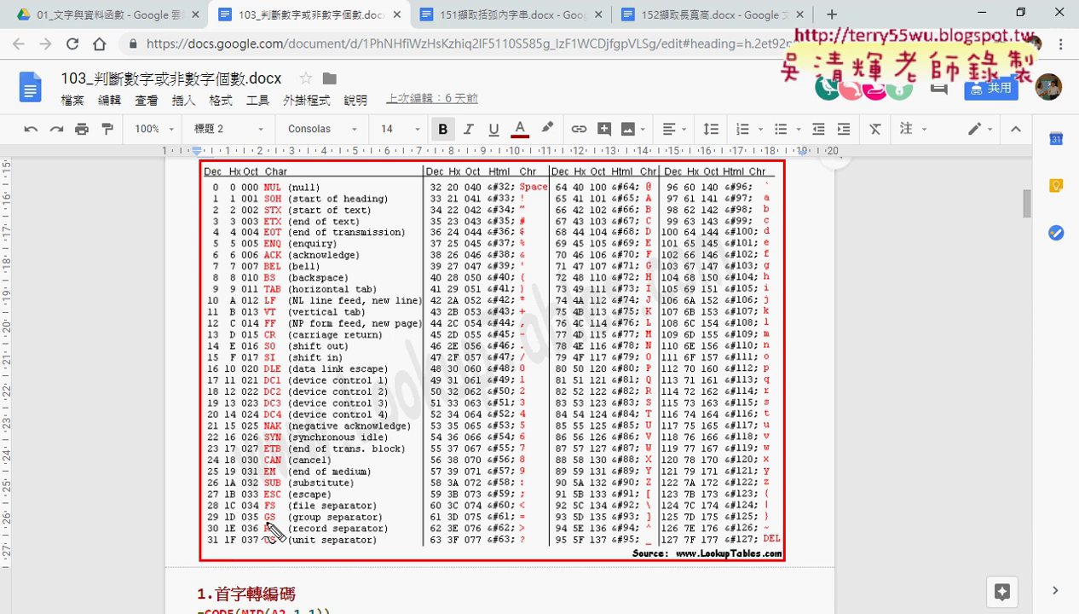
# Step: Mark codes 47 and 58 as the digit range bounds on the ASCII table, clear the marks, and return to Excel
pyautogui.moveTo(514, 363)
pyautogui.mouseDown()
pyautogui.moveTo(524, 367)
pyautogui.moveTo(431, 365)
pyautogui.mouseUp()
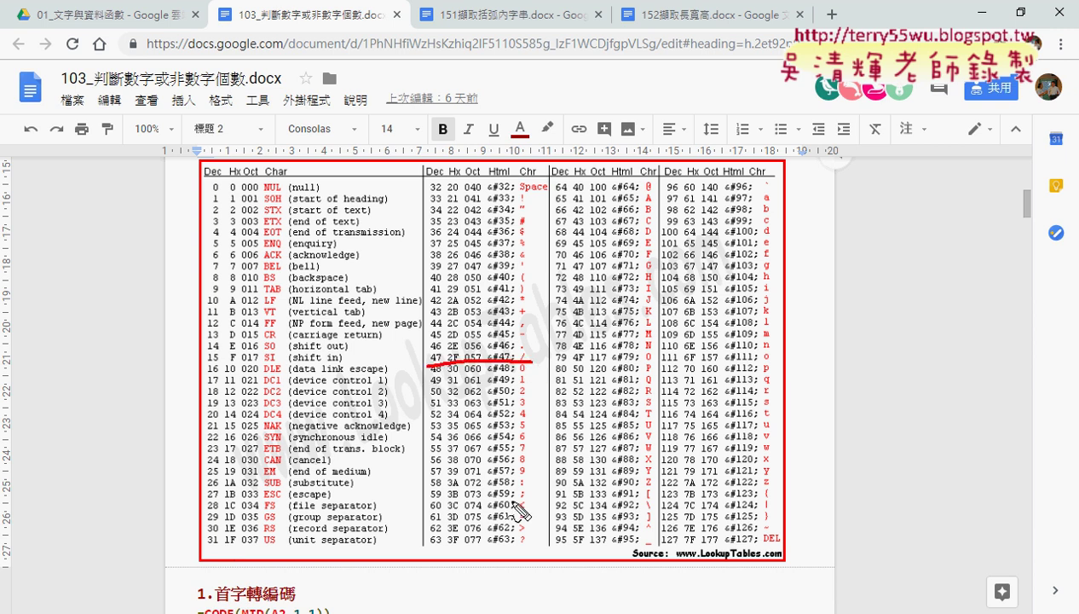
pyautogui.moveTo(533, 476); pyautogui.dragTo(430, 482)
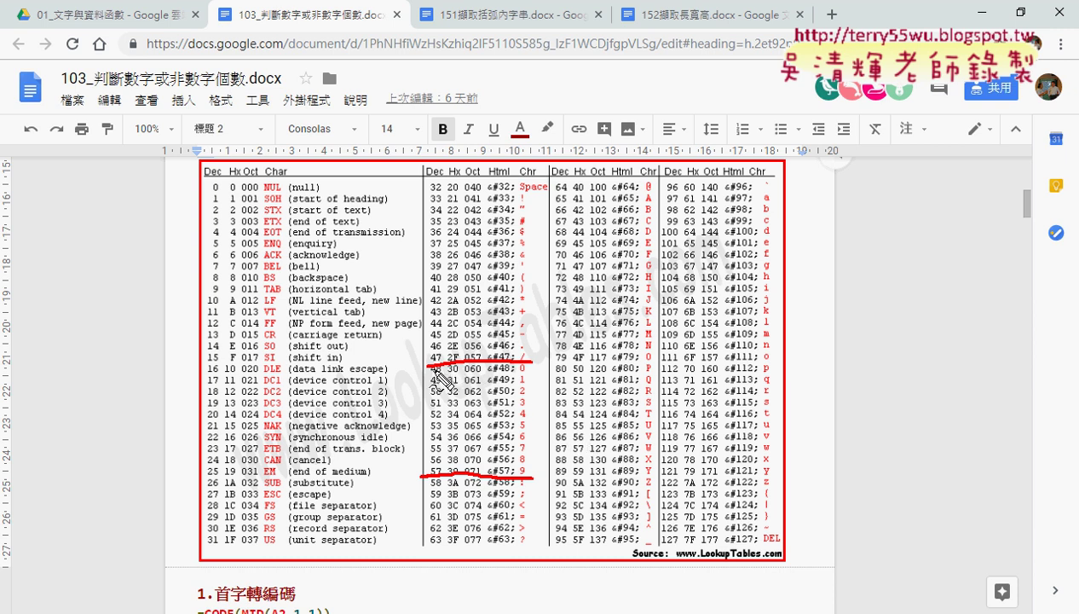
pyautogui.moveTo(443, 348); pyautogui.dragTo(449, 365)
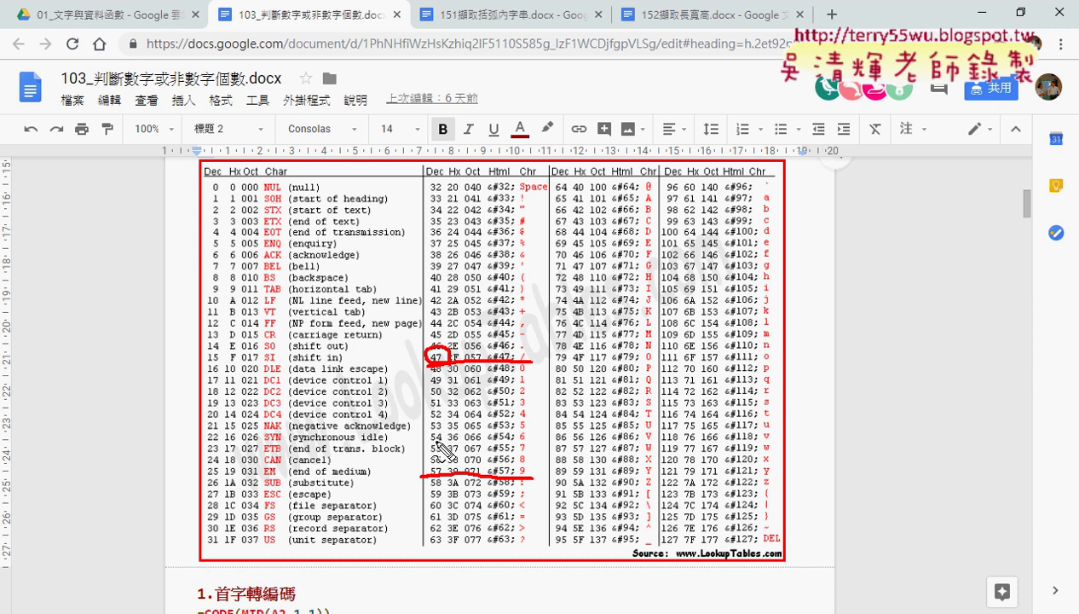
pyautogui.moveTo(436, 474)
pyautogui.mouseDown()
pyautogui.moveTo(449, 484)
pyautogui.moveTo(433, 476)
pyautogui.moveTo(429, 452)
pyautogui.mouseUp()
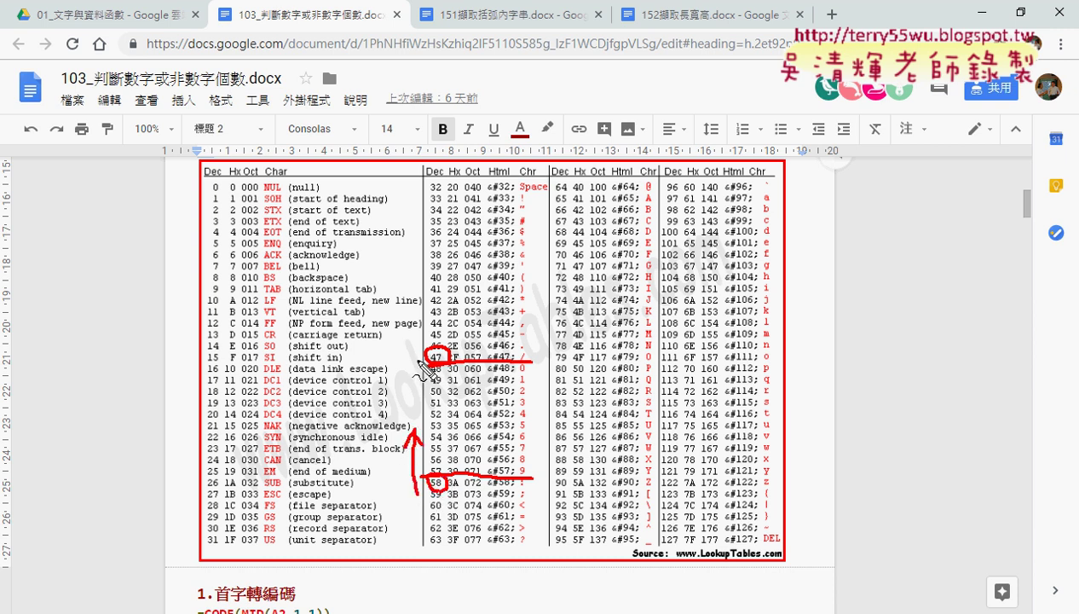
pyautogui.moveTo(418, 361); pyautogui.dragTo(420, 416)
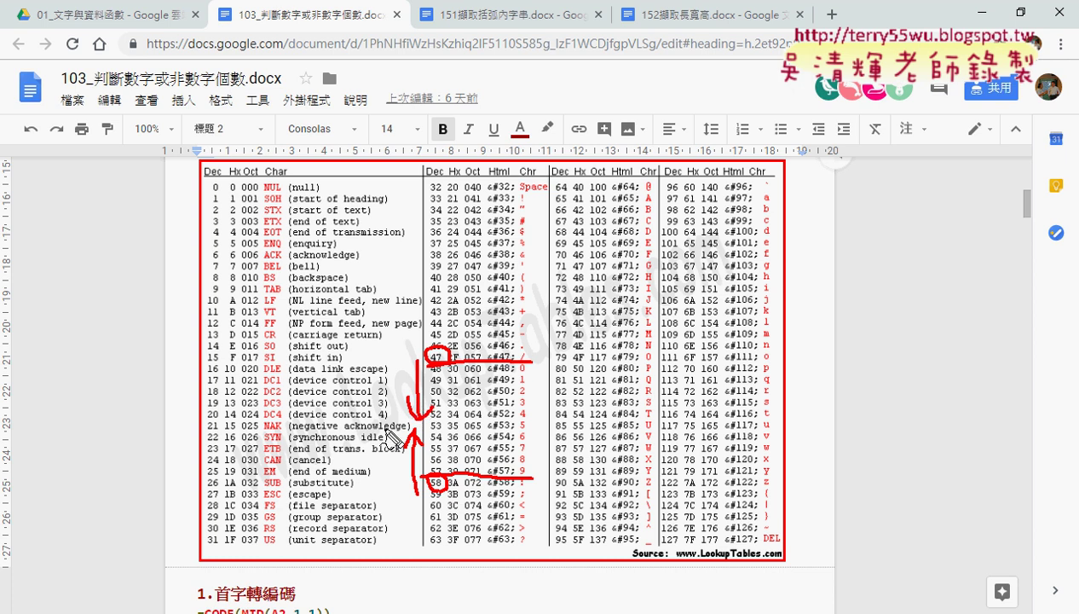
pyautogui.moveTo(354, 405)
pyautogui.mouseDown()
pyautogui.moveTo(376, 427)
pyautogui.moveTo(349, 431)
pyautogui.mouseUp()
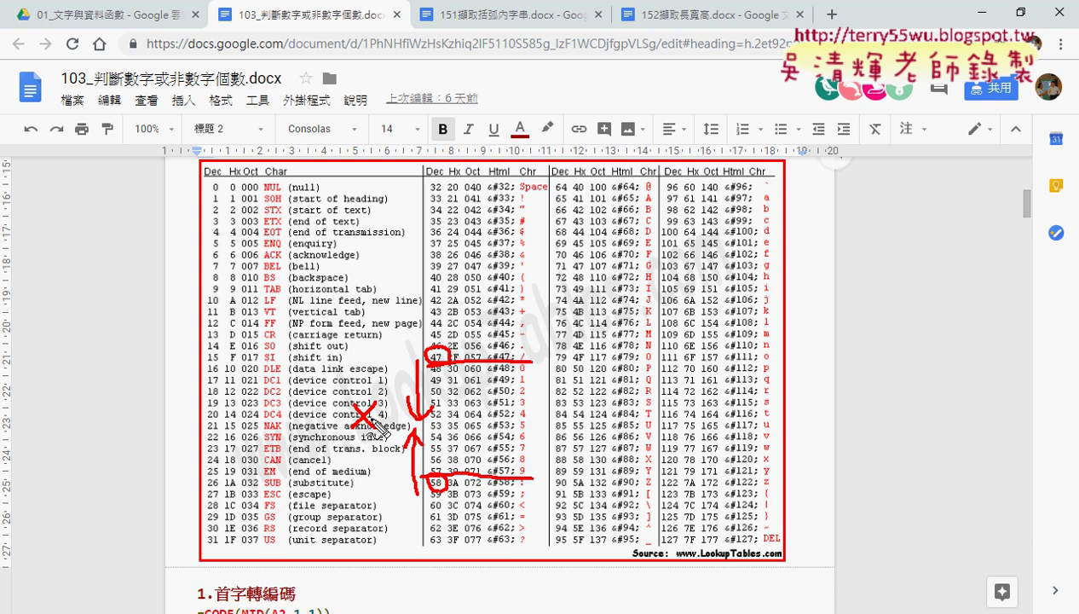
pyautogui.press('Escape')
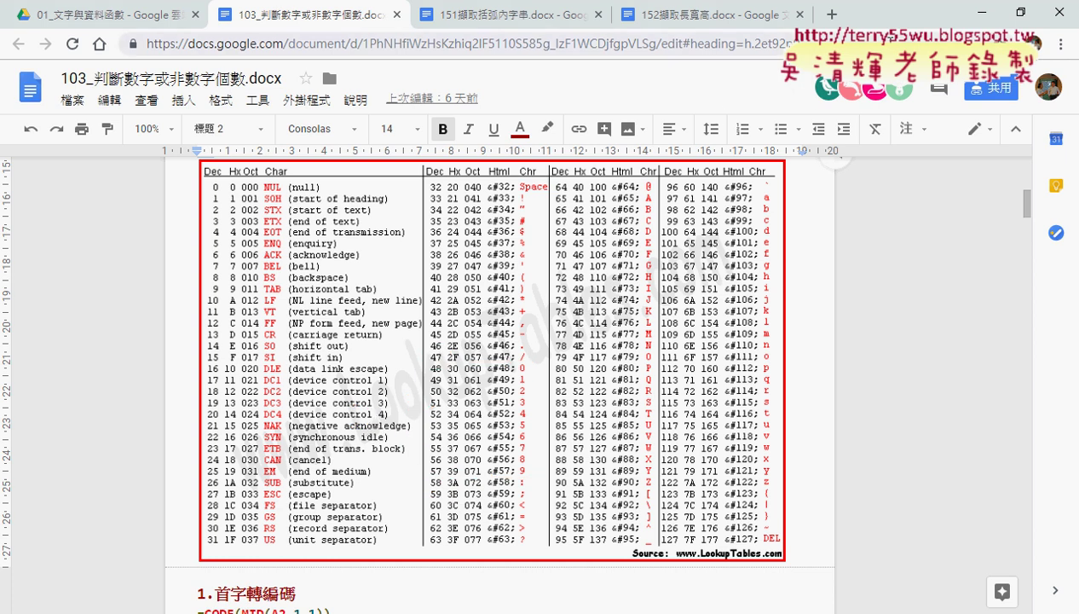
pyautogui.hotkey('alt', 'Tab')
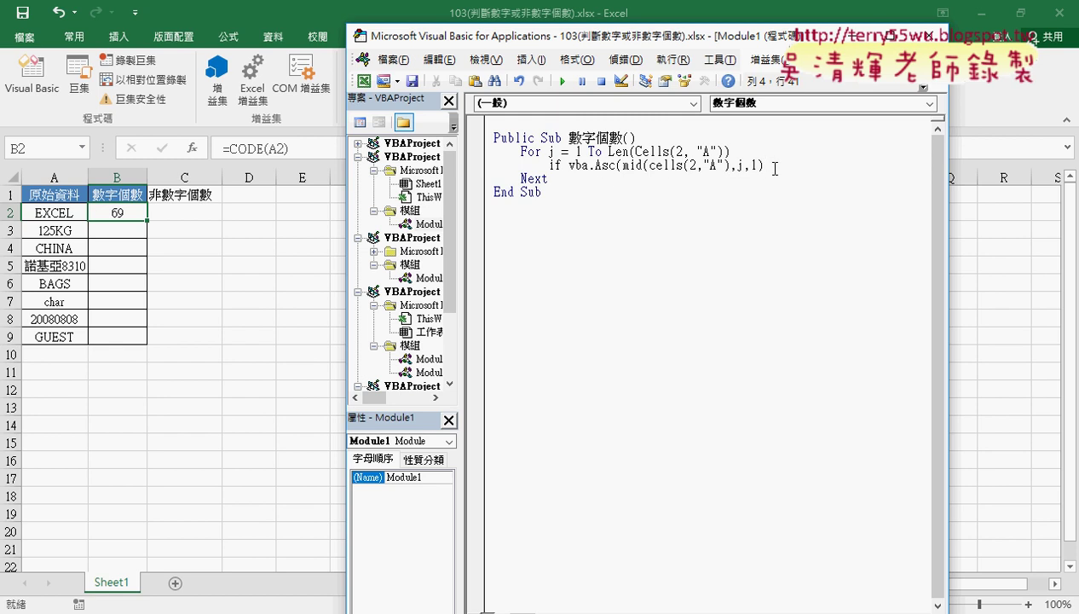
# Step: Build the If comparison so the character code is > 47 And < 58
pyautogui.write(')')
pyautogui.write('<')
pyautogui.write('47 ')
pyautogui.write('a')
pyautogui.write('nd')
pyautogui.moveTo(774, 167); pyautogui.dragTo(767, 167)
pyautogui.write('>')
pyautogui.moveTo(567, 165); pyautogui.dragTo(792, 166)
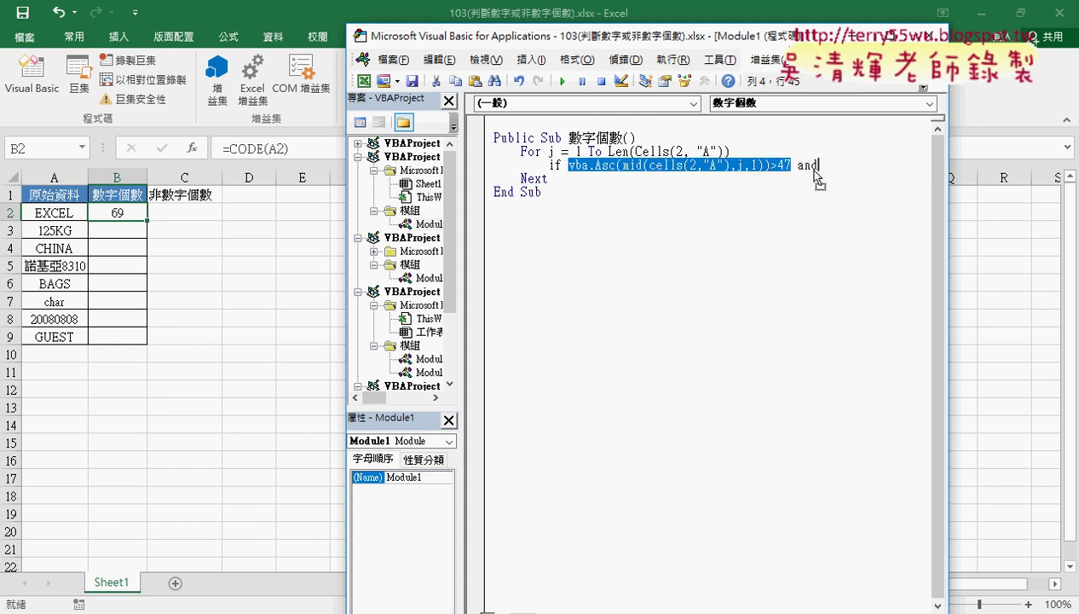
pyautogui.write('vba.Asc(mid(cells(2,"A"),j,1))>47')
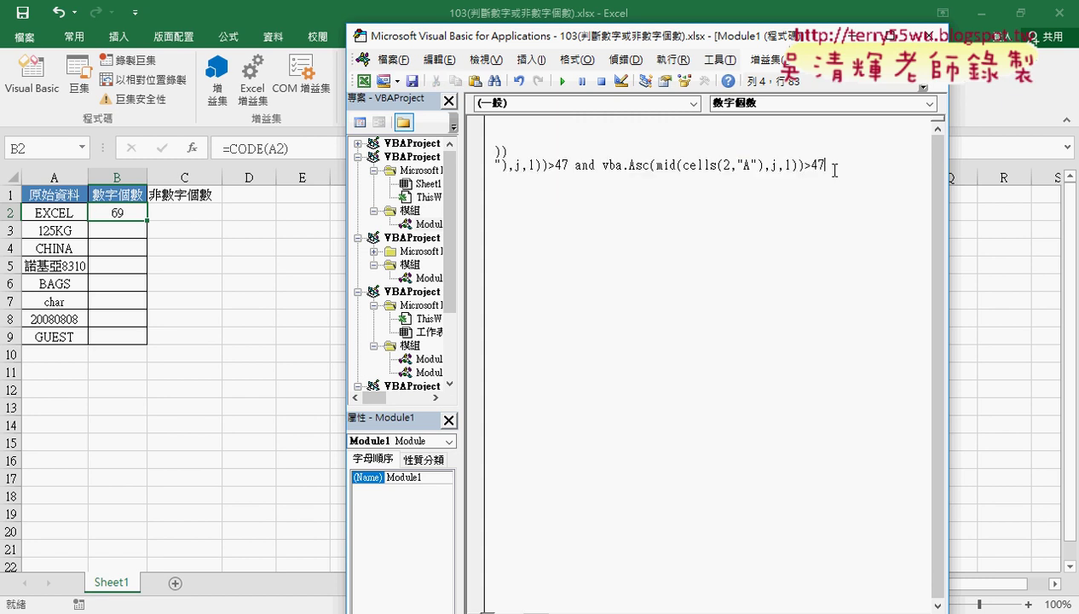
pyautogui.moveTo(827, 164); pyautogui.dragTo(811, 165)
pyautogui.write('58')
pyautogui.press('Left')
pyautogui.press('Left')
pyautogui.press('BackSpace')
pyautogui.write('<')
# Step: Finish the If line with Then, close it with End If, and indent a blank line inside
pyautogui.doubleClick(577, 166)
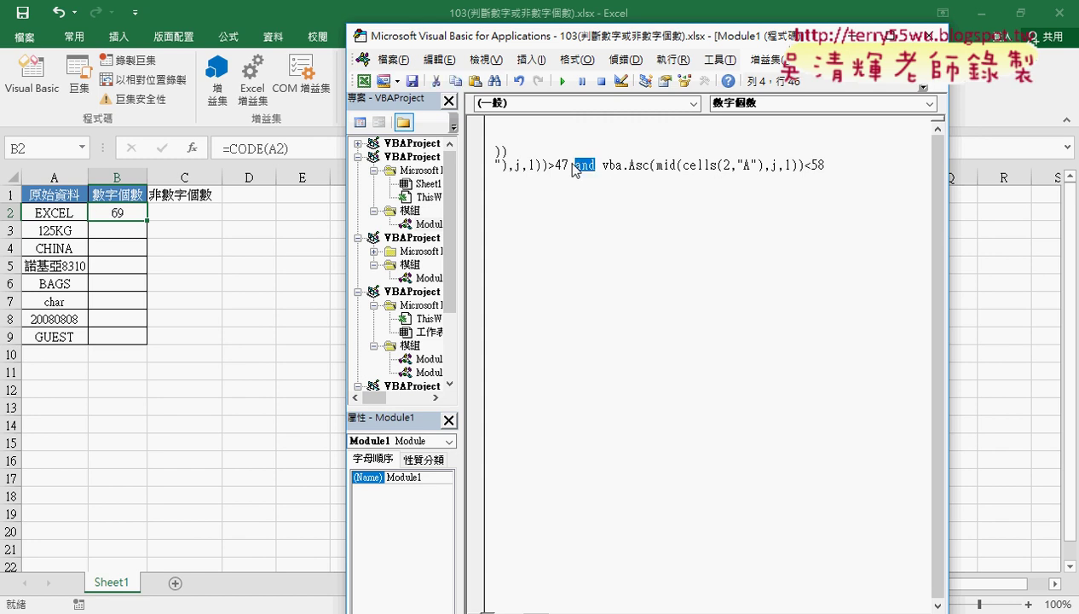
pyautogui.click(851, 162)
pyautogui.write('t')
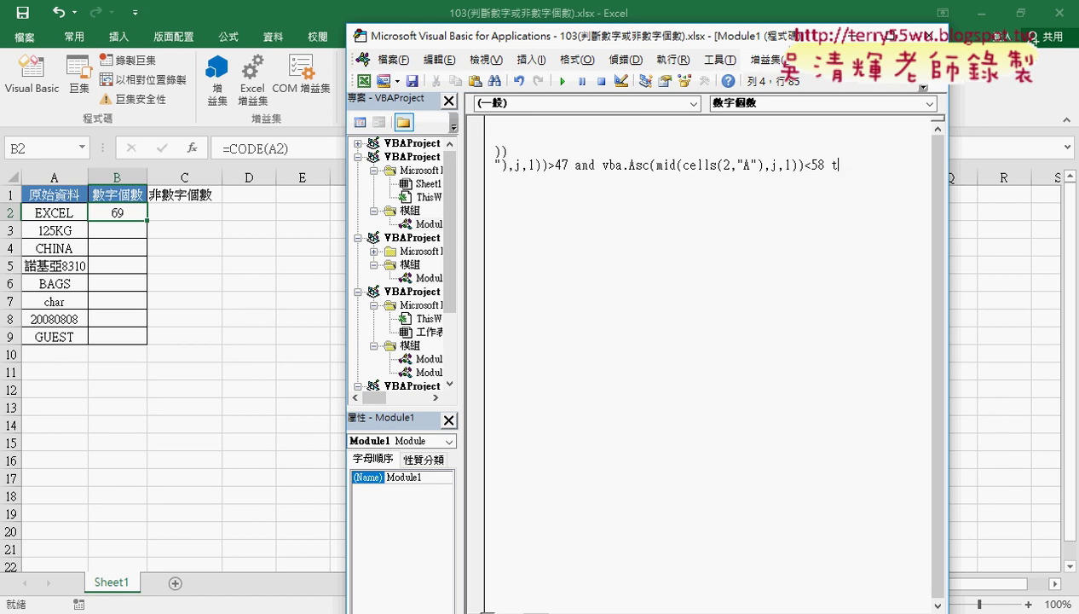
pyautogui.write('hen')
pyautogui.press('Return')
pyautogui.press('Return')
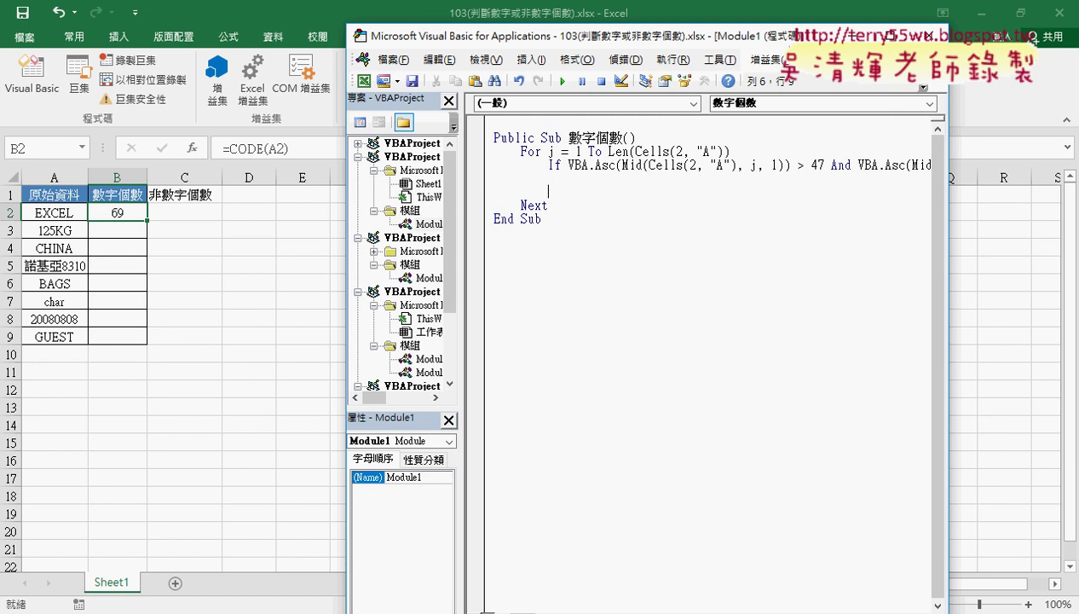
pyautogui.write('end')
pyautogui.write(' if')
pyautogui.press('Up')
pyautogui.press('Tab')
# Step: Move the code editor left and widen it so the full If condition is visible
pyautogui.moveTo(465, 49); pyautogui.dragTo(243, 51)
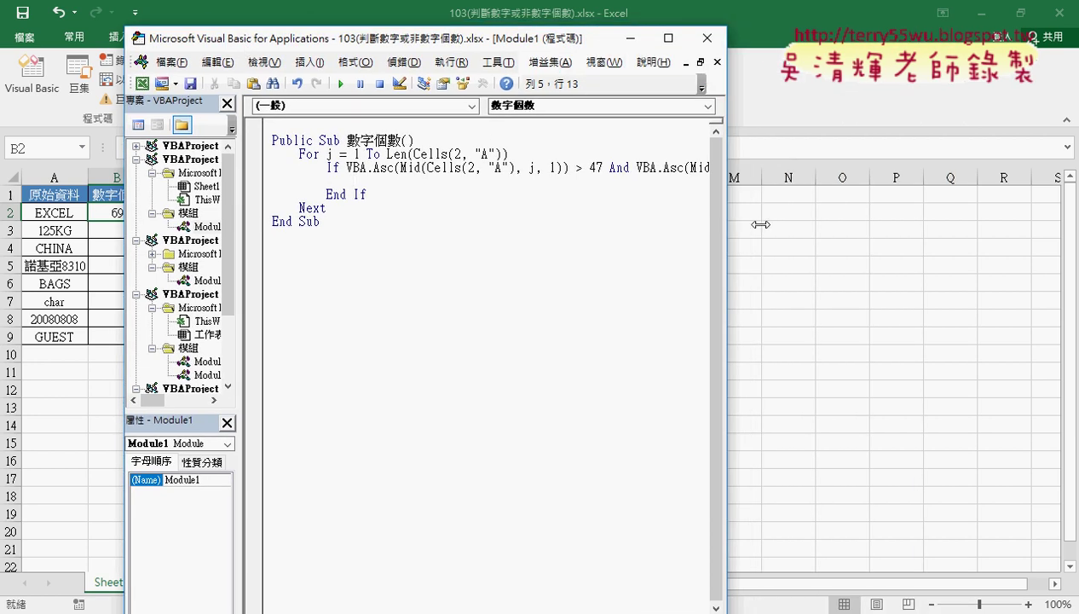
pyautogui.moveTo(760, 225); pyautogui.dragTo(980, 224)
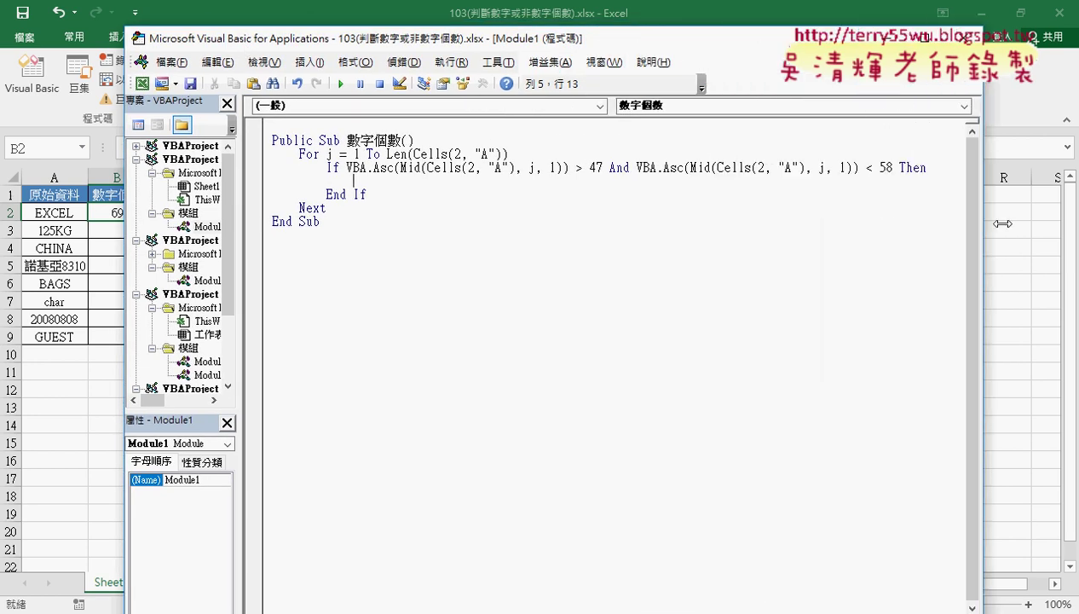
pyautogui.click(895, 167)
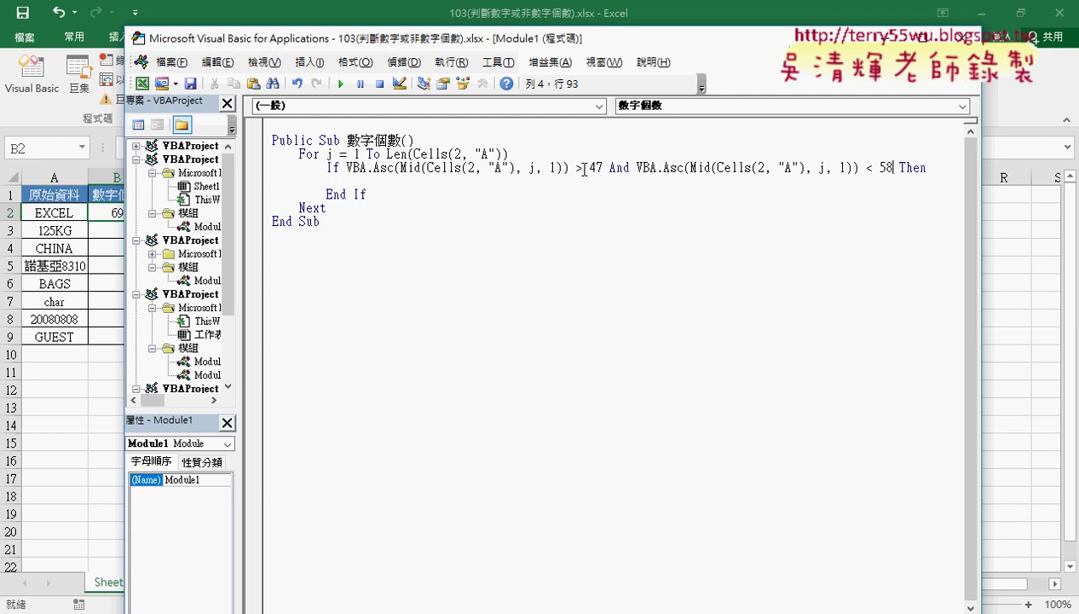
pyautogui.moveTo(570, 167); pyautogui.dragTo(346, 169)
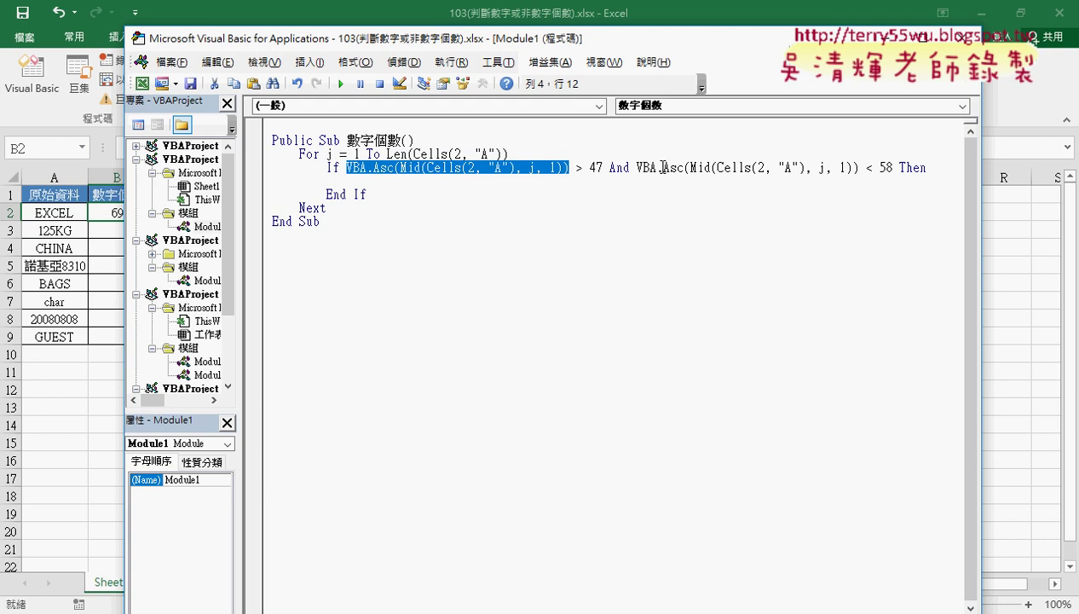
pyautogui.moveTo(638, 167); pyautogui.dragTo(892, 167)
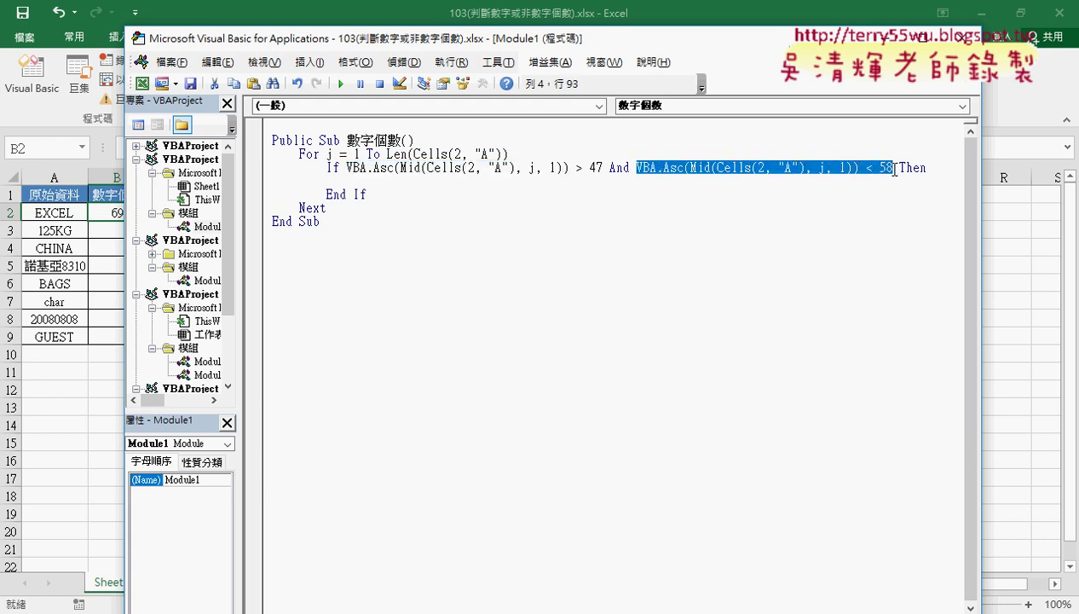
# Step: Insert an indented count=0 line above the For loop
pyautogui.click(529, 182)
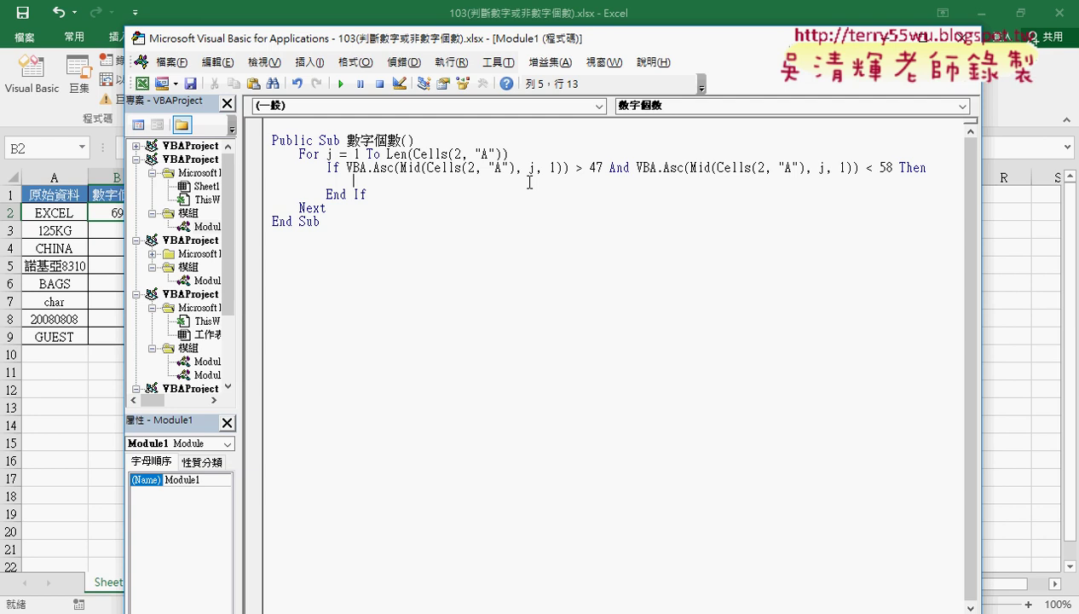
pyautogui.write('c')
pyautogui.write('d')
pyautogui.press('BackSpace')
pyautogui.press('BackSpace')
pyautogui.click(350, 153)
pyautogui.press('Home')
pyautogui.press('Return')
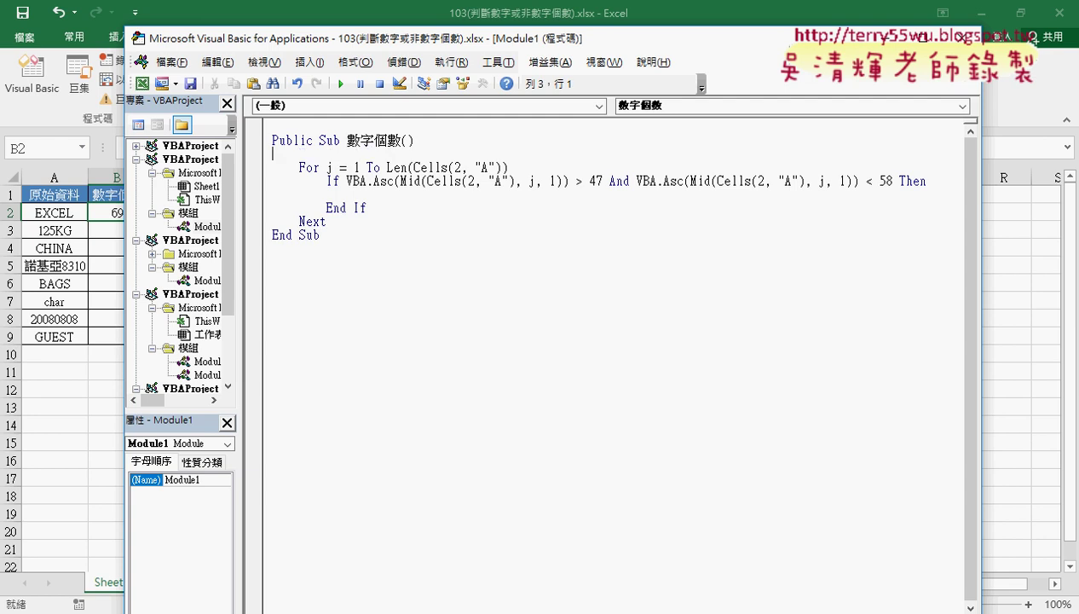
pyautogui.press('Tab')
pyautogui.write('co')
pyautogui.write('unt=0')
pyautogui.press('Down')
pyautogui.press('Down')
pyautogui.press('Down')
# Step: Add count=count+1 inside the If block and a blank line after Next
pyautogui.write('coun')
pyautogui.write('t=c')
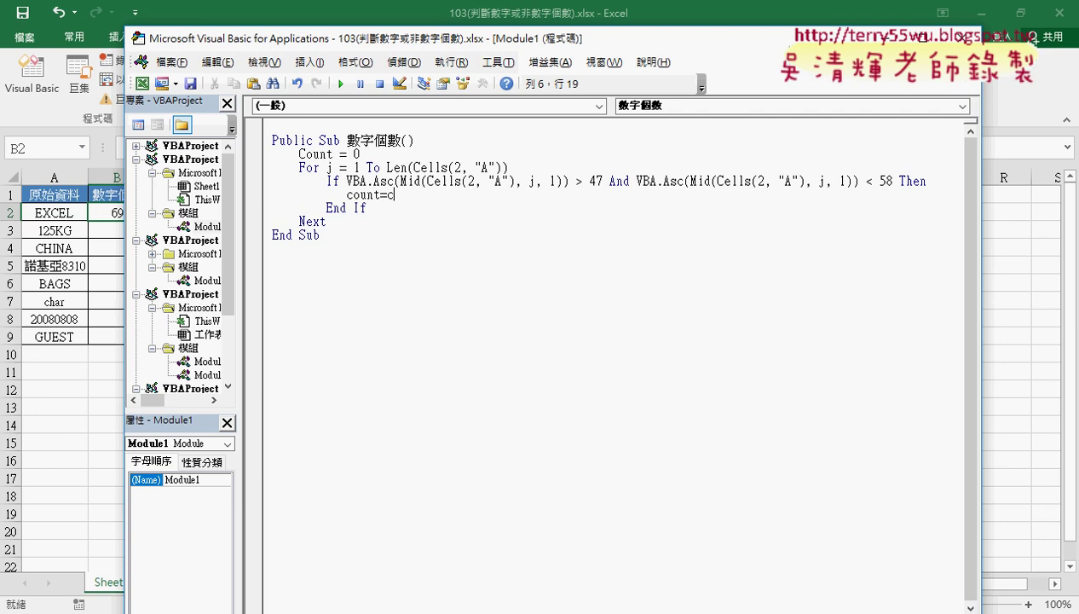
pyautogui.write('ount')
pyautogui.write('+1')
pyautogui.press('Down')
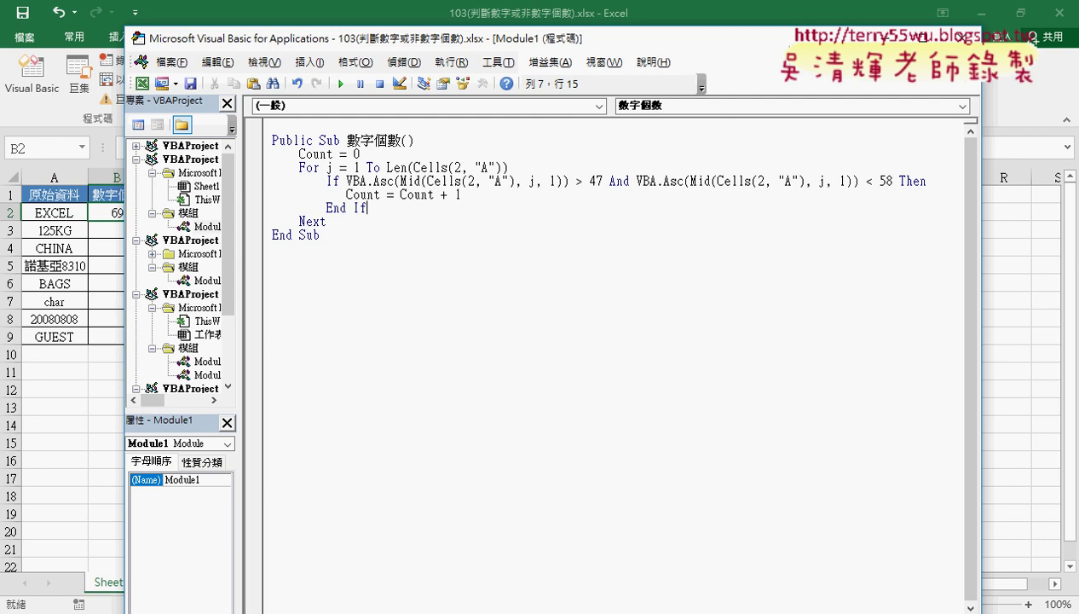
pyautogui.moveTo(461, 194); pyautogui.dragTo(440, 195)
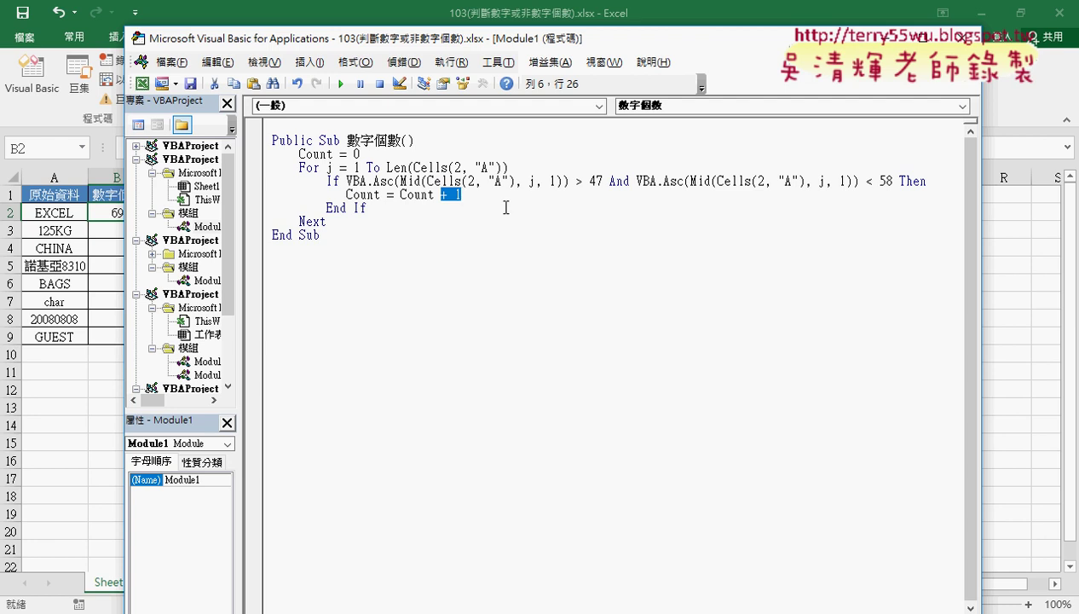
pyautogui.click(359, 222)
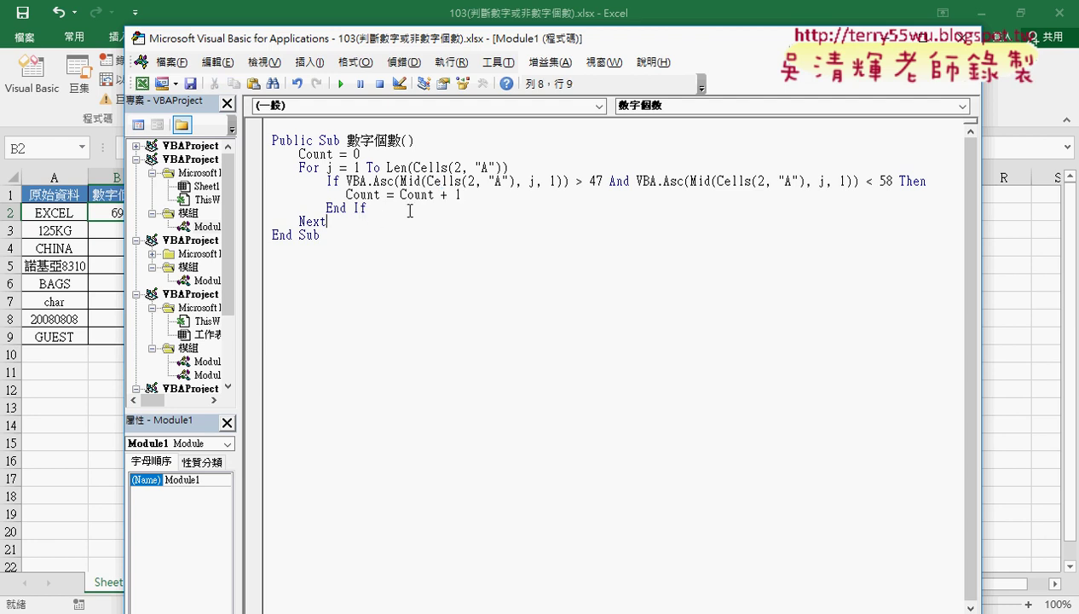
pyautogui.press('Return')
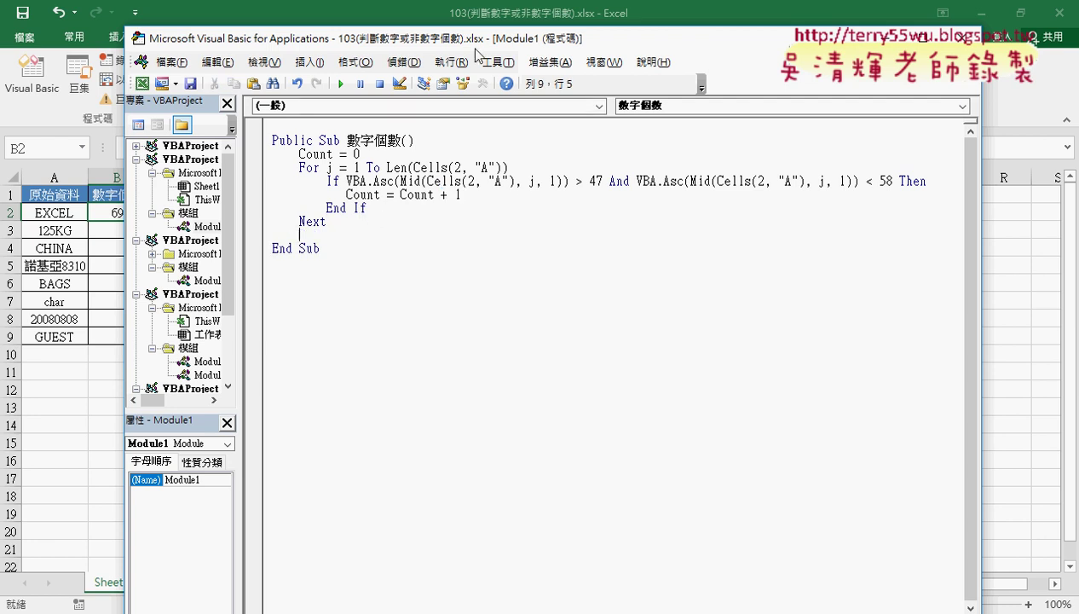
pyautogui.moveTo(474, 44); pyautogui.dragTo(604, 48)
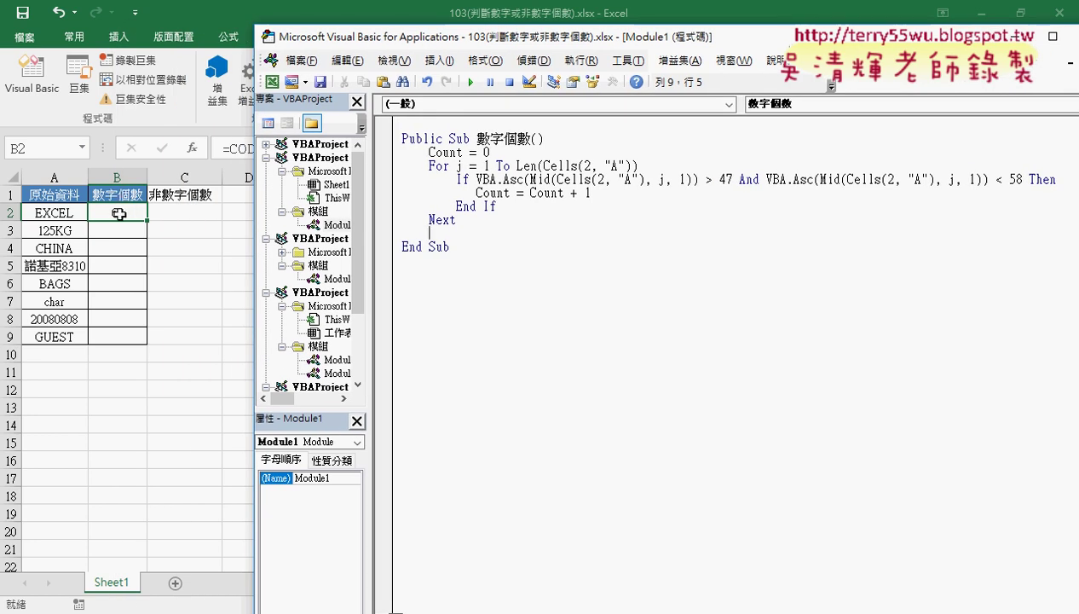
# Step: Write range("B2")=count on the line after Next to output the result
pyautogui.write('ra')
pyautogui.write('nge')
pyautogui.write('("')
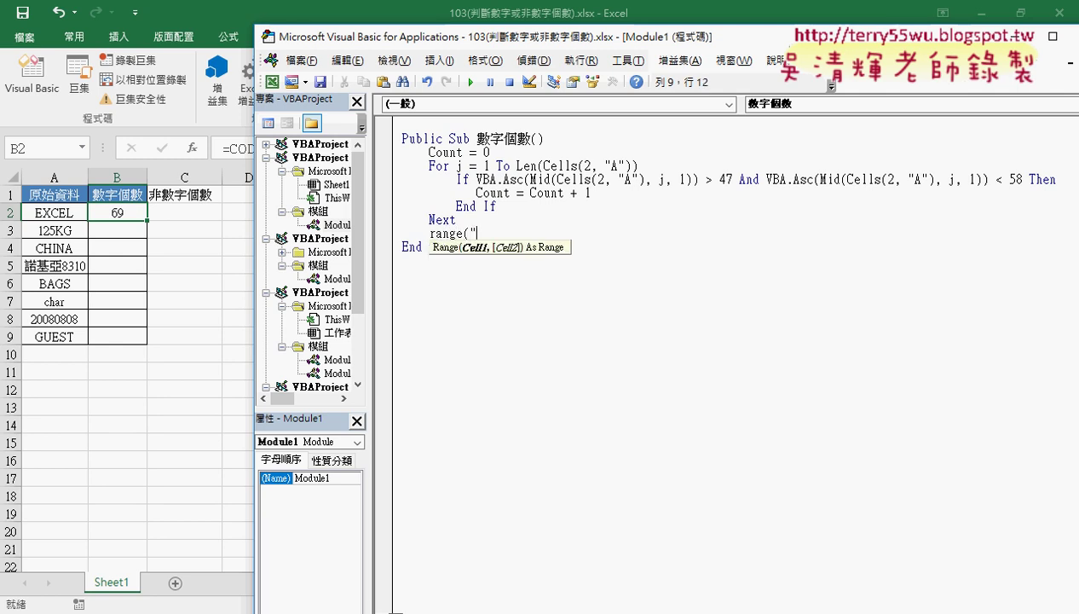
pyautogui.write('B')
pyautogui.write('2')
pyautogui.write('")=')
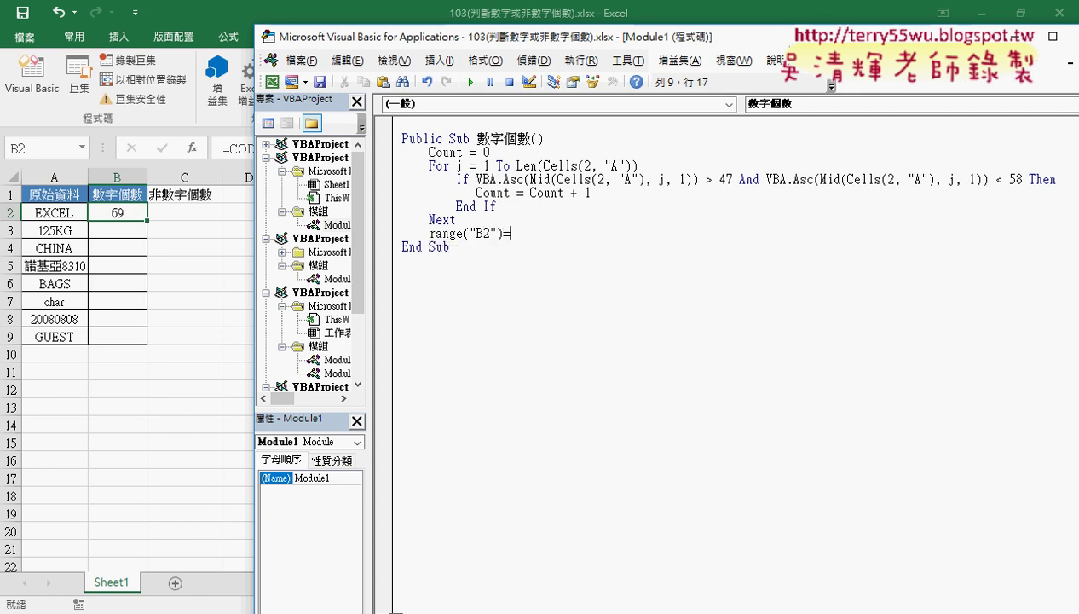
pyautogui.write('count')
pyautogui.press('Down')
pyautogui.press('Down')
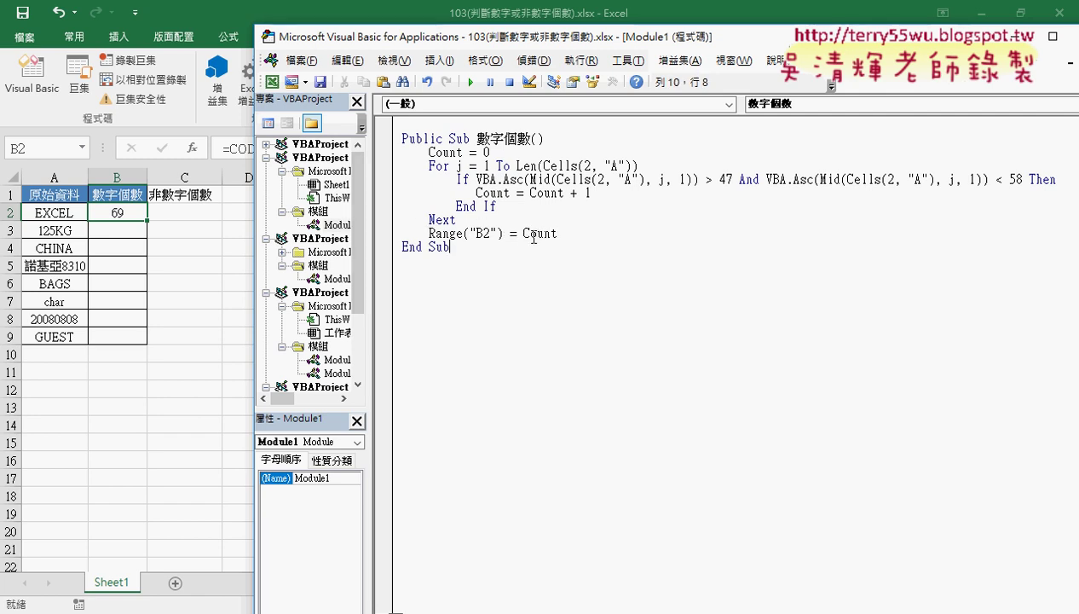
pyautogui.moveTo(558, 234); pyautogui.dragTo(436, 235)
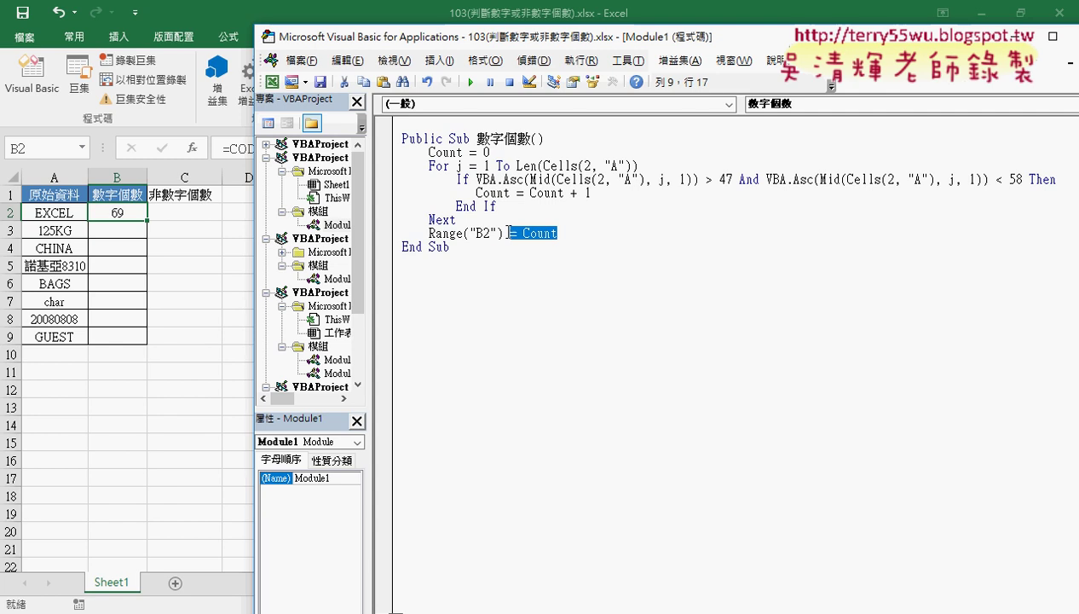
# Step: Clear cell B2 in the worksheet and return to the code editor
pyautogui.click(127, 215)
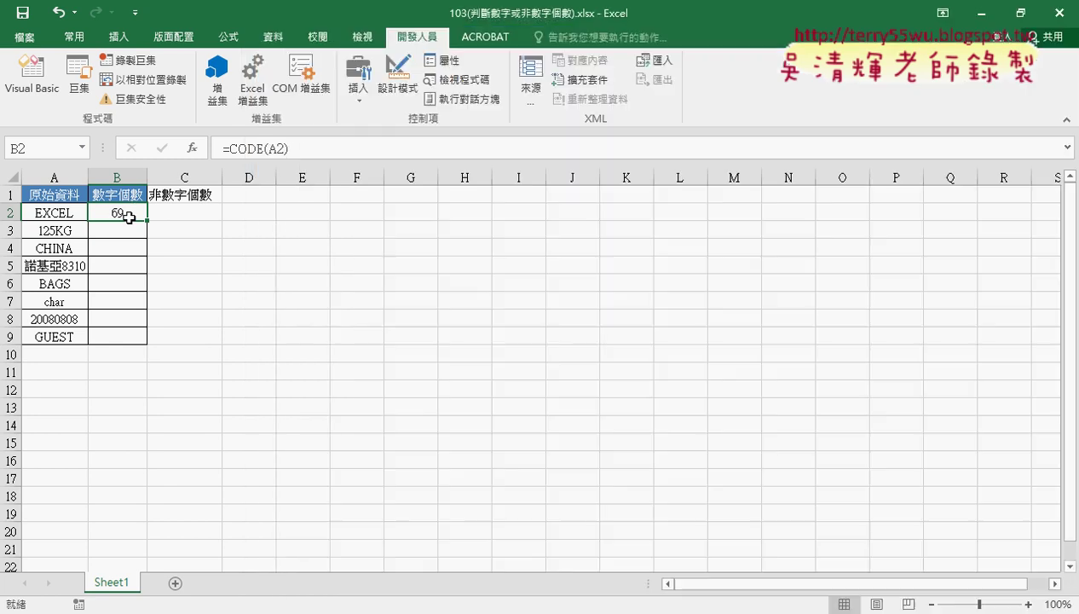
pyautogui.press('Delete')
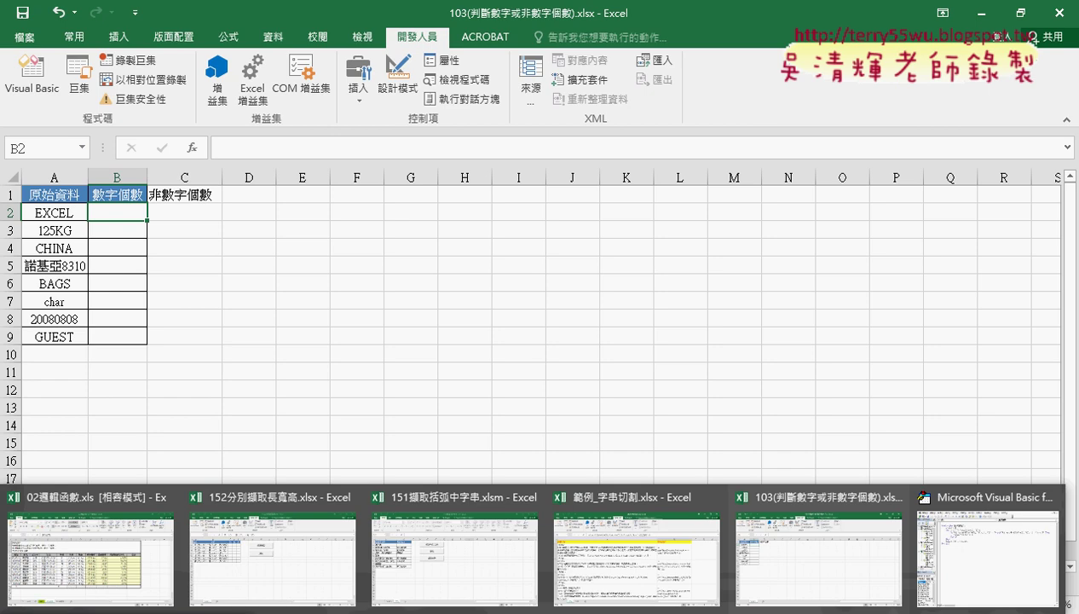
pyautogui.click(993, 571)
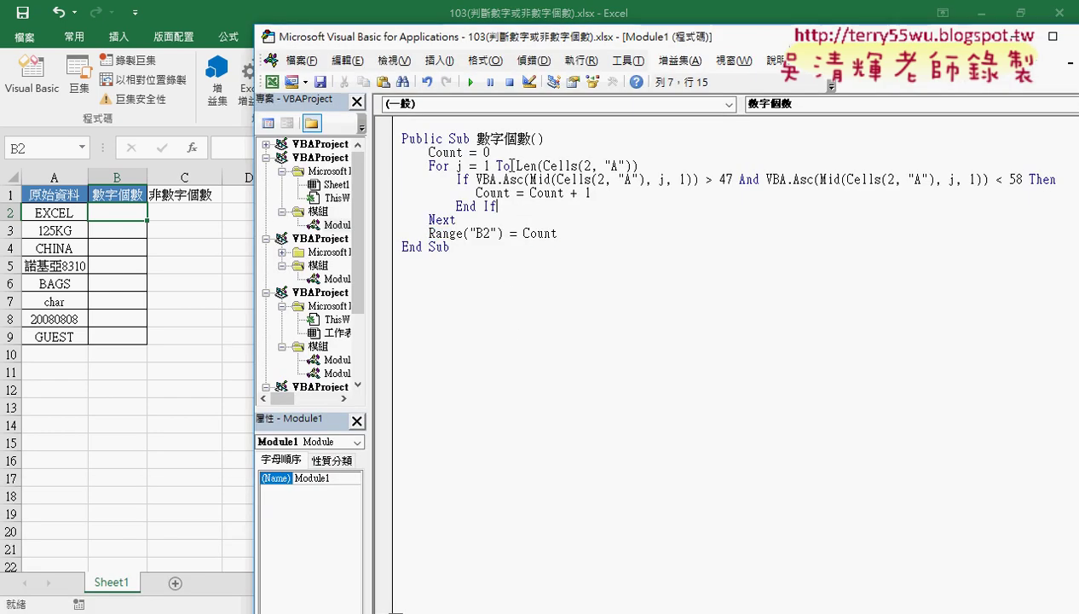
pyautogui.moveTo(491, 153); pyautogui.dragTo(437, 152)
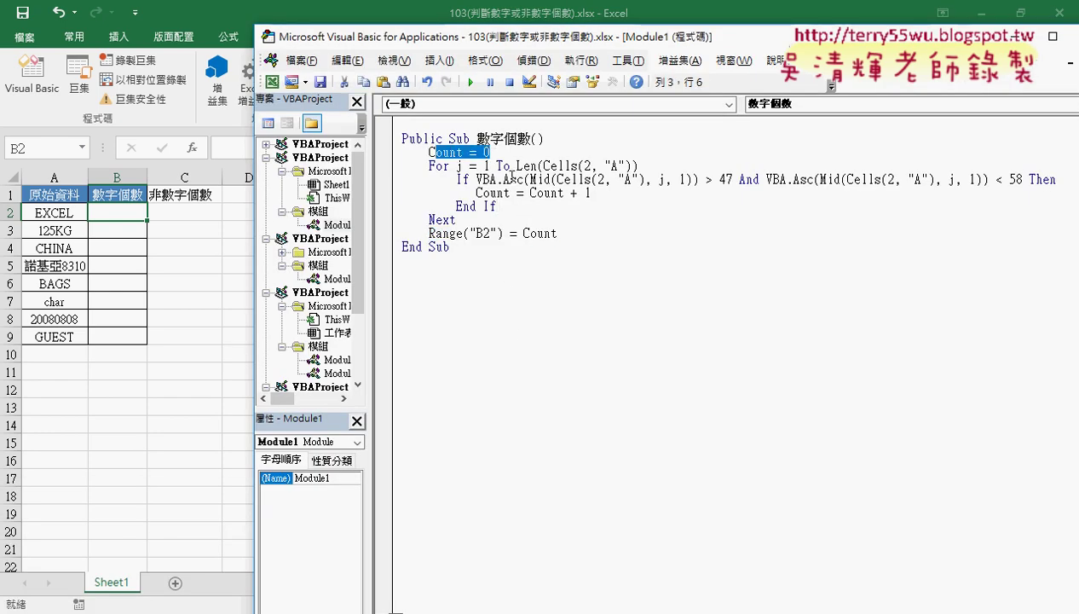
pyautogui.click(570, 194)
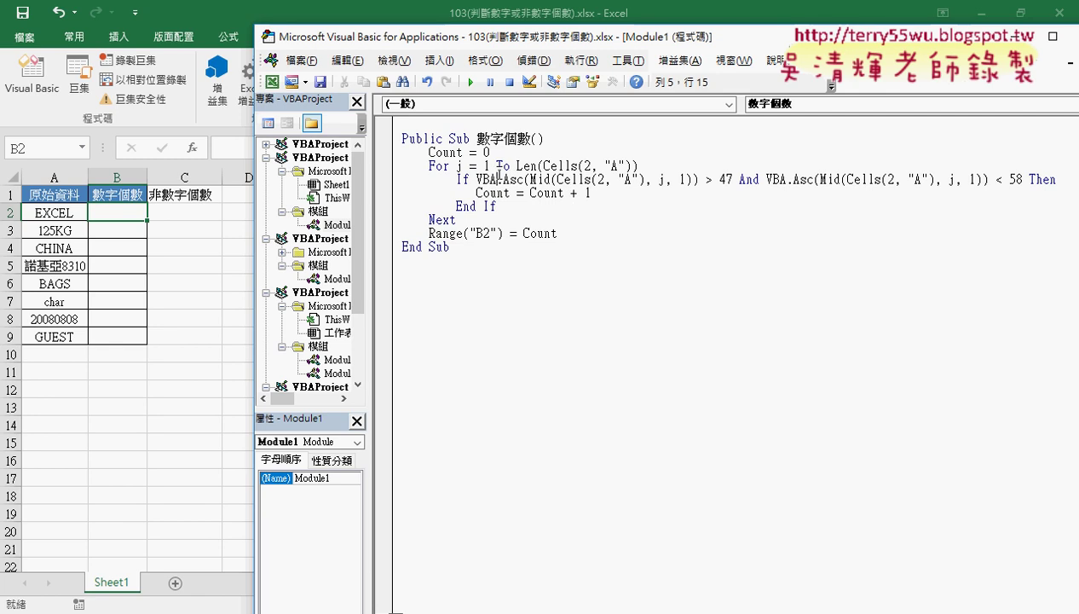
# Step: Step through the macro with F8 until B2 gets 0, then open a line below Sub
pyautogui.press('F8')
pyautogui.press('F8')
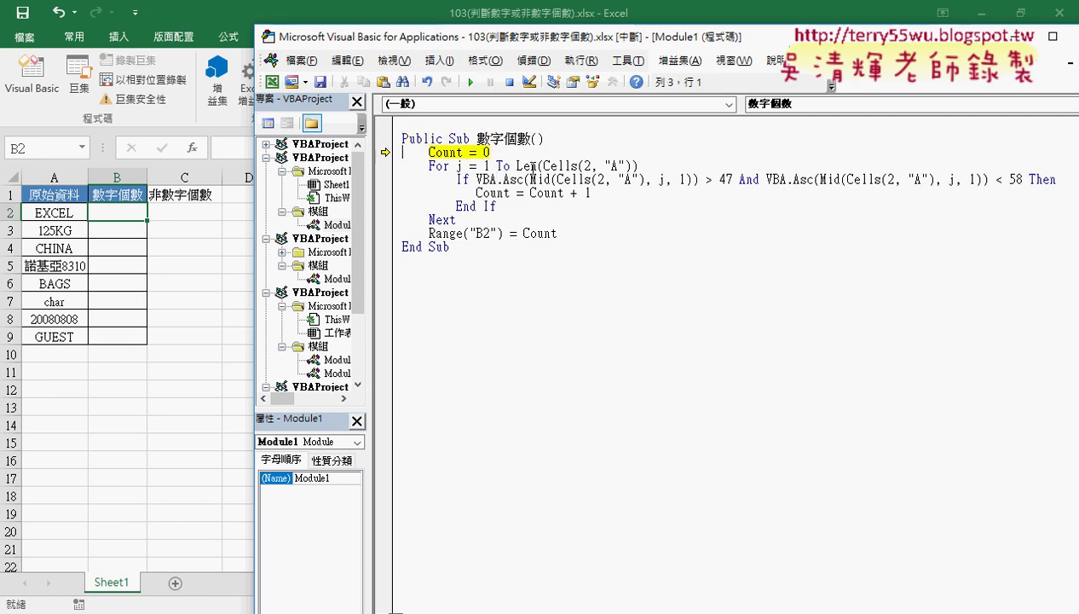
pyautogui.press('F8')
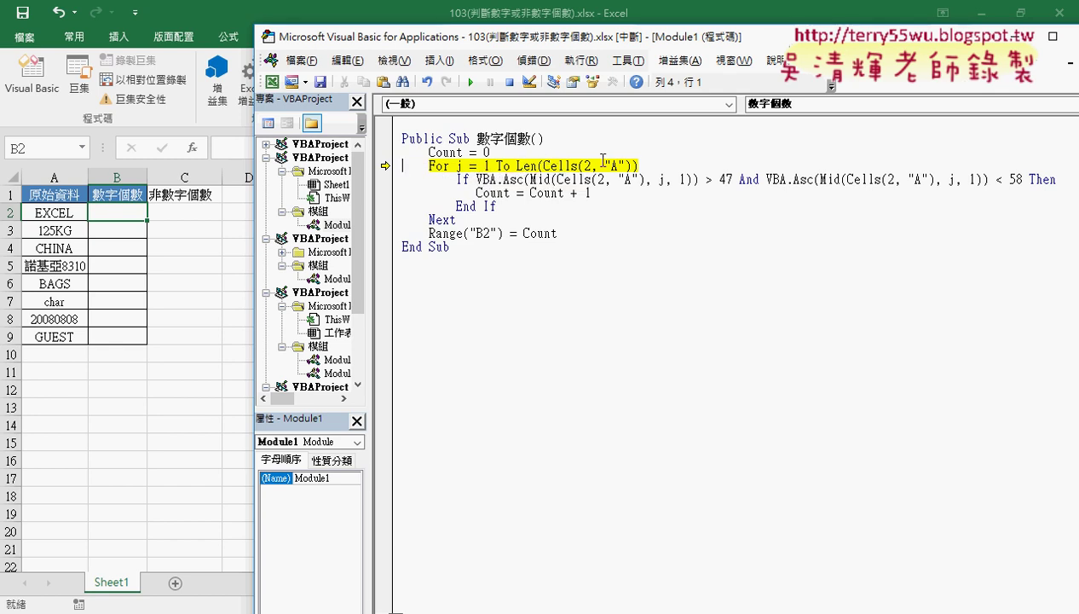
pyautogui.press('F8')
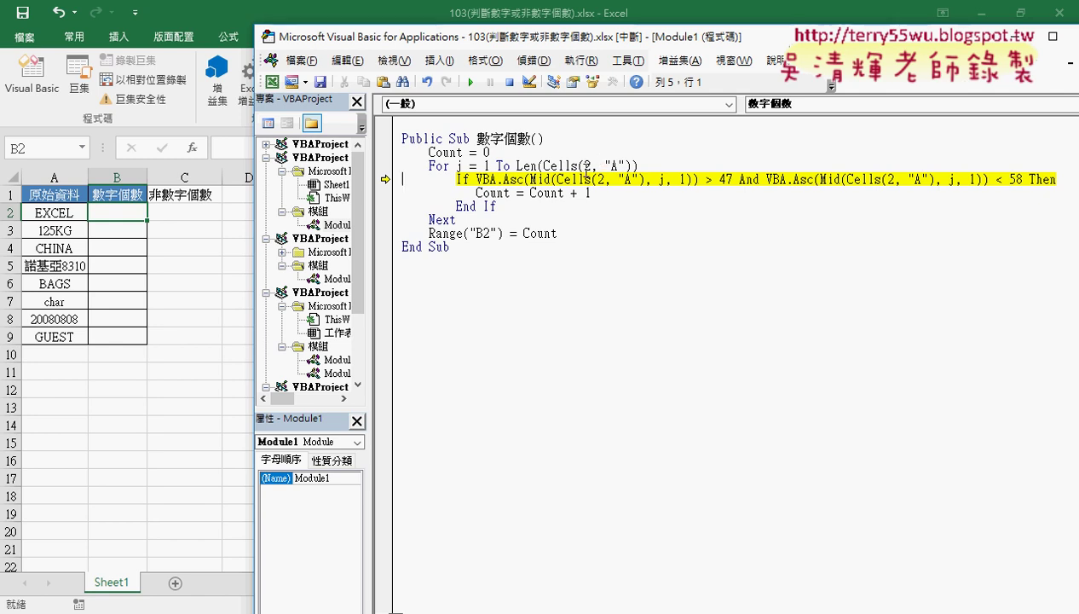
pyautogui.moveTo(574, 180)
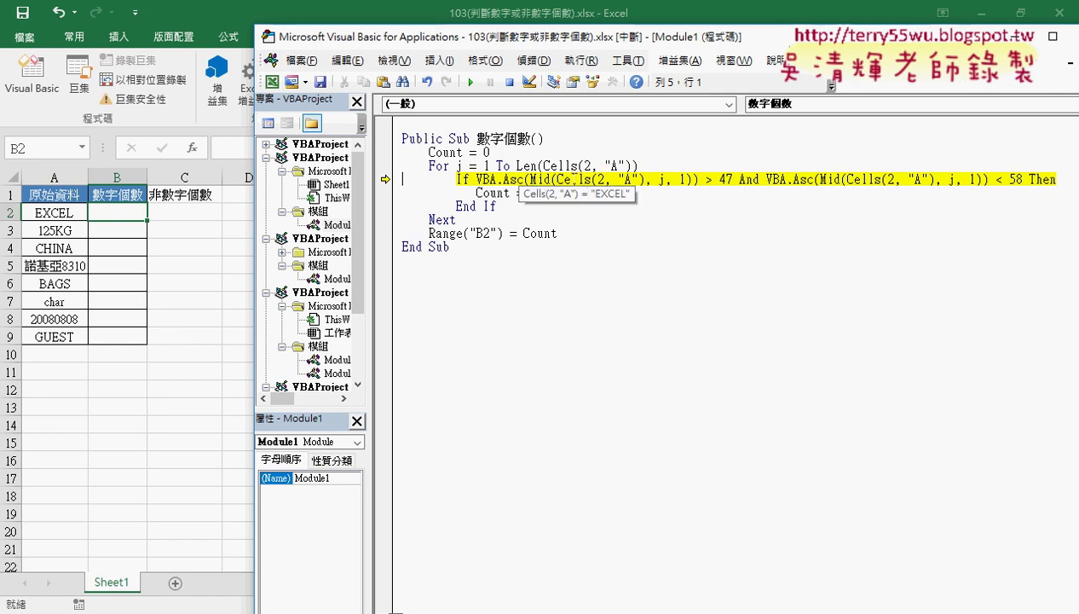
pyautogui.press('F8')
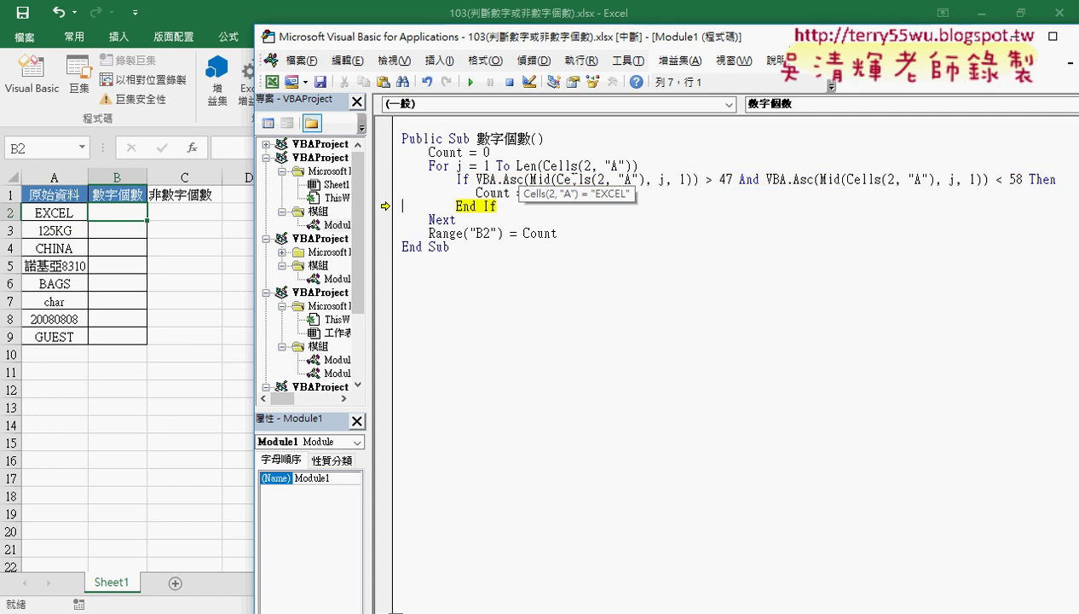
pyautogui.press('F8')
pyautogui.press('F8')
pyautogui.press('F8')
pyautogui.press('F8')
pyautogui.press('F8')
pyautogui.press('F8')
pyautogui.press('F8')
pyautogui.press('F8')
pyautogui.press('F8')
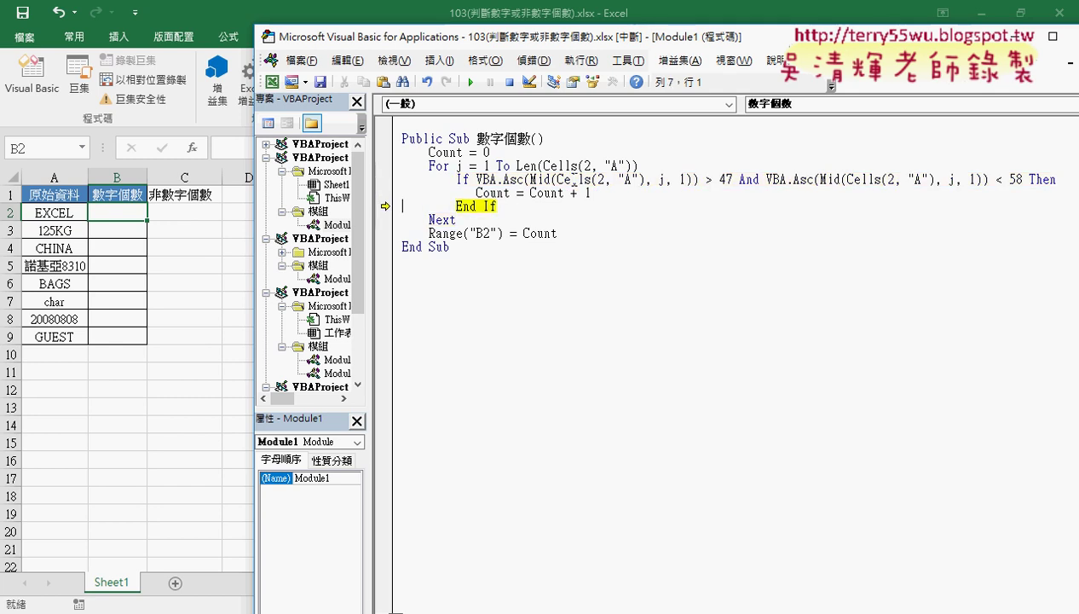
pyautogui.press('F8')
pyautogui.press('F8')
pyautogui.press('F8')
pyautogui.press('F8')
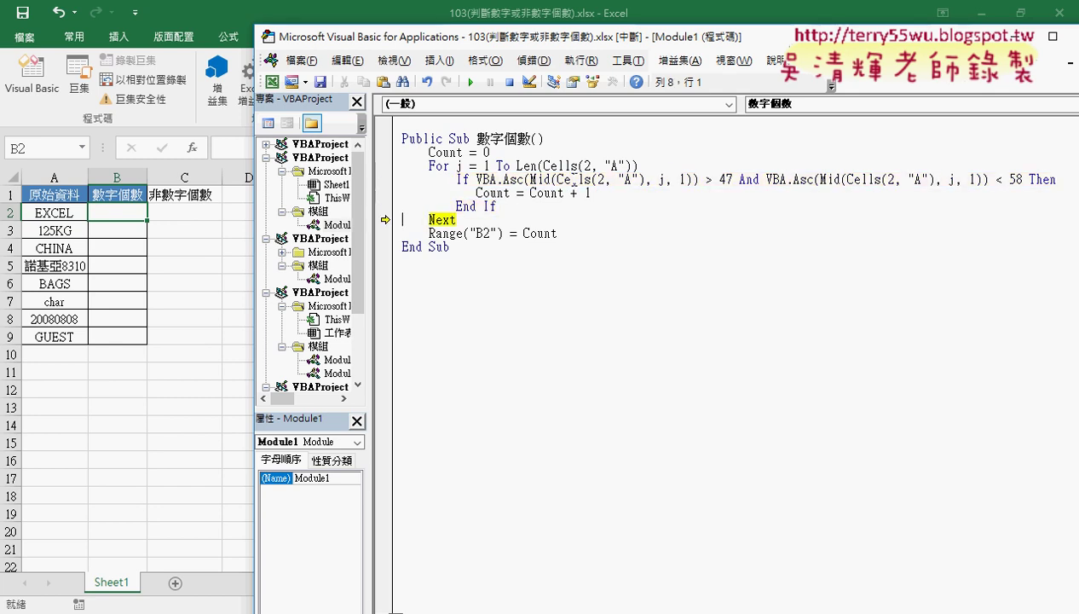
pyautogui.press('F8')
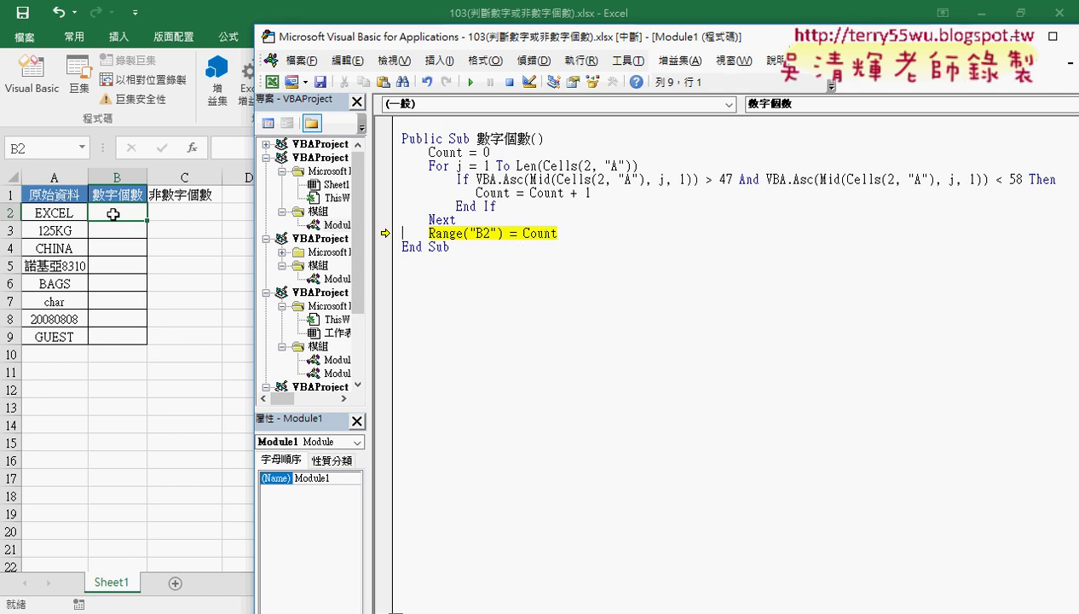
pyautogui.press('F8')
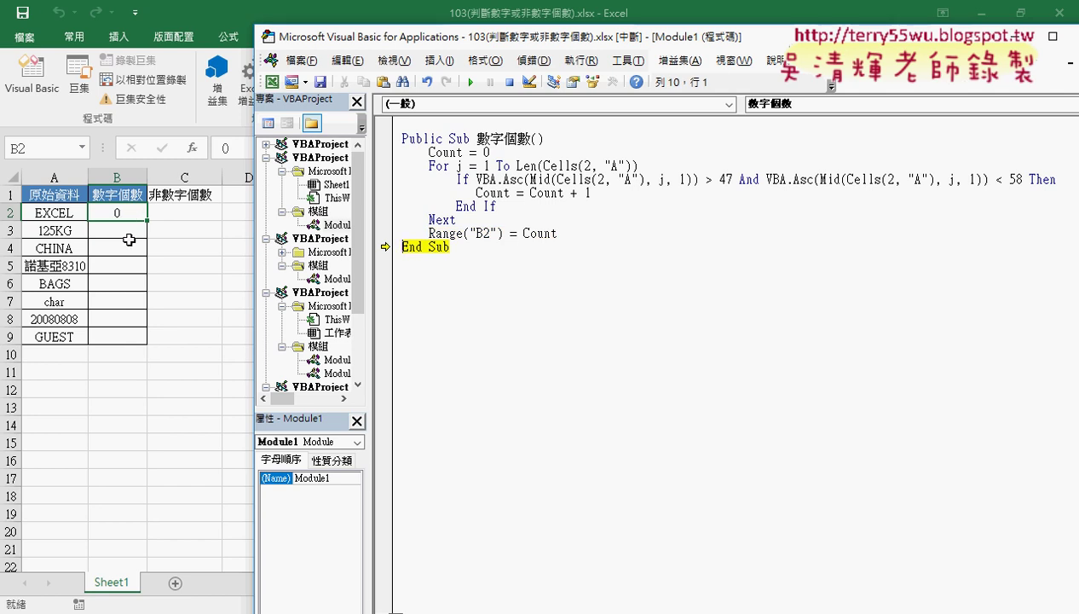
pyautogui.click(618, 134)
pyautogui.press('Return')
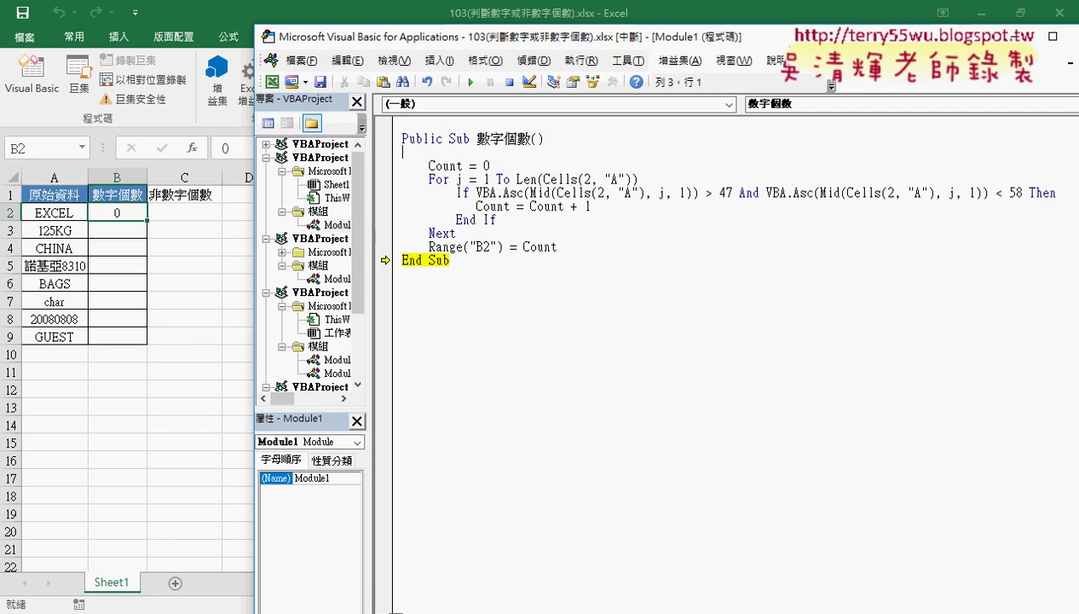
# Step: Add an indented For i = 2 To 9 line followed by Next
pyautogui.press('Tab')
pyautogui.write('f')
pyautogui.write('or ')
pyautogui.write('i')
pyautogui.write('=')
pyautogui.write('2 to ')
pyautogui.write('9')
pyautogui.press('Return')
pyautogui.press('Return')
pyautogui.write('next')
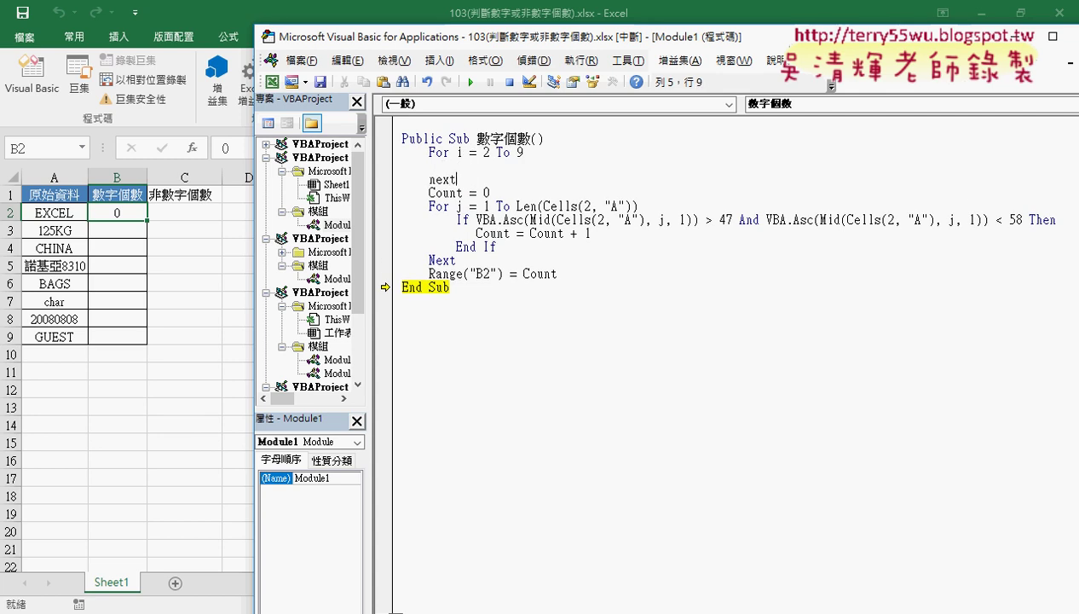
# Step: Move the Count = 0 … Range block above Next and indent it inside the loop
pyautogui.click(714, 290)
pyautogui.moveTo(557, 274); pyautogui.dragTo(382, 193)
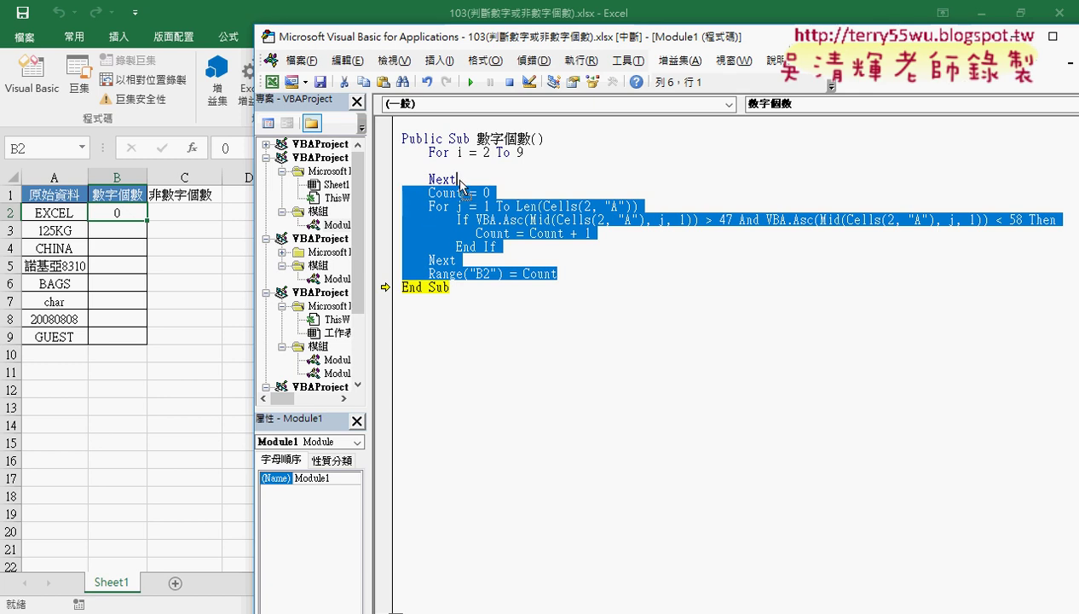
pyautogui.keyDown('shift'); pyautogui.click(405, 166); pyautogui.keyUp('shift')
pyautogui.moveTo(413, 194); pyautogui.dragTo(403, 166)
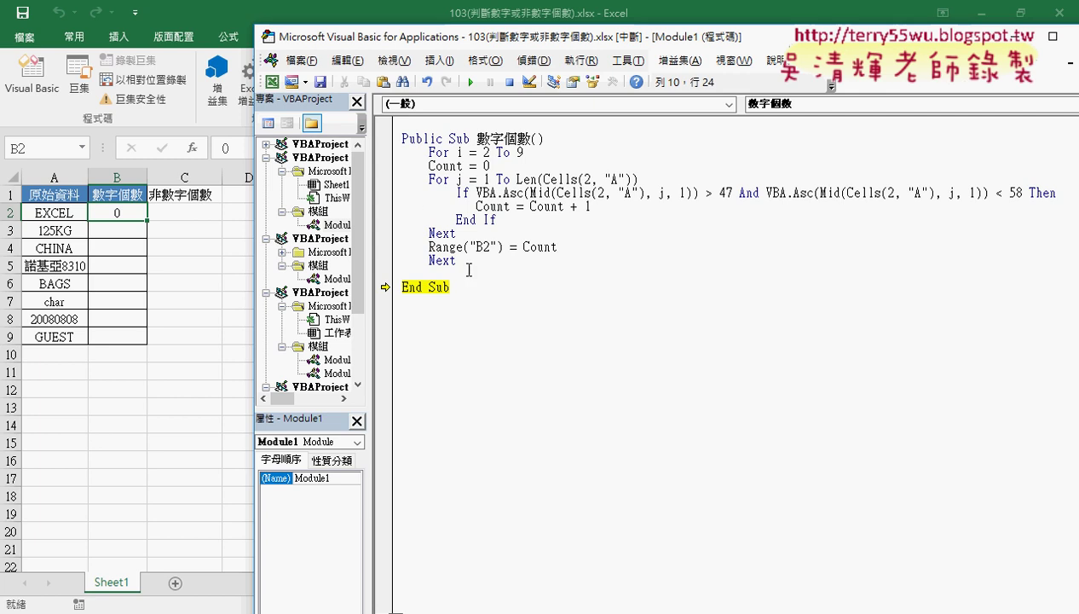
pyautogui.moveTo(557, 247)
pyautogui.mouseDown()
pyautogui.moveTo(471, 247)
pyautogui.moveTo(403, 166)
pyautogui.mouseUp()
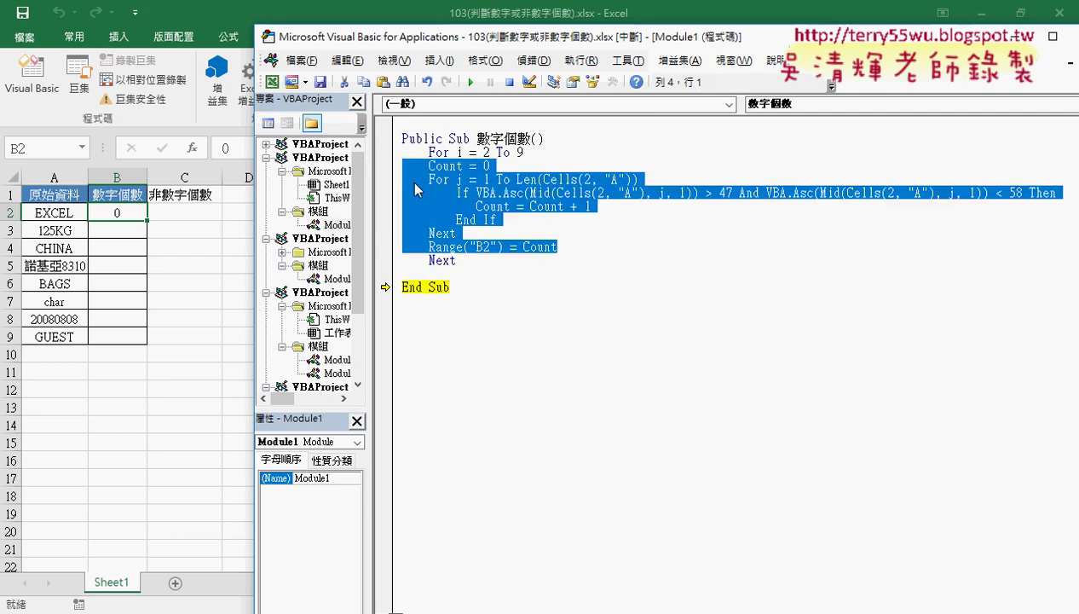
pyautogui.press('Tab')
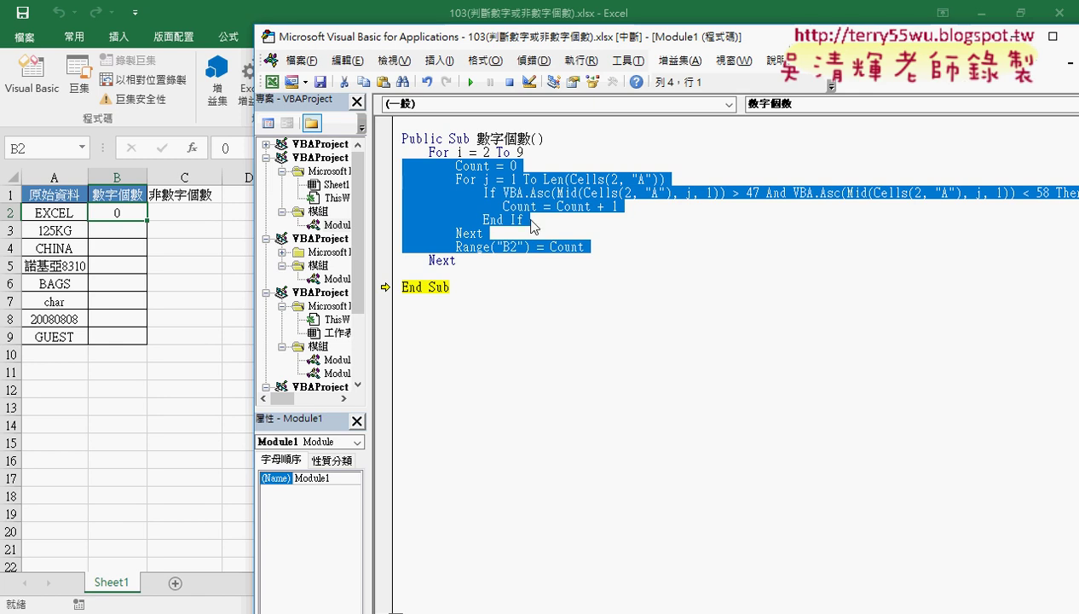
# Step: Replace the row number 2 with i in the For j line and both If line references
pyautogui.click(621, 178)
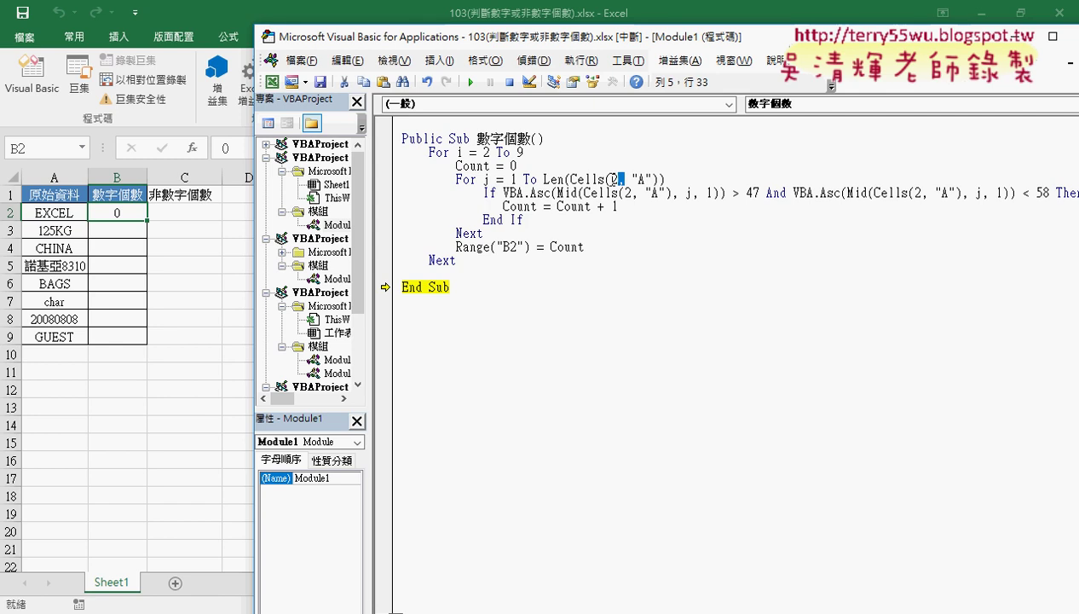
pyautogui.doubleClick(614, 179)
pyautogui.write('i')
pyautogui.doubleClick(628, 192)
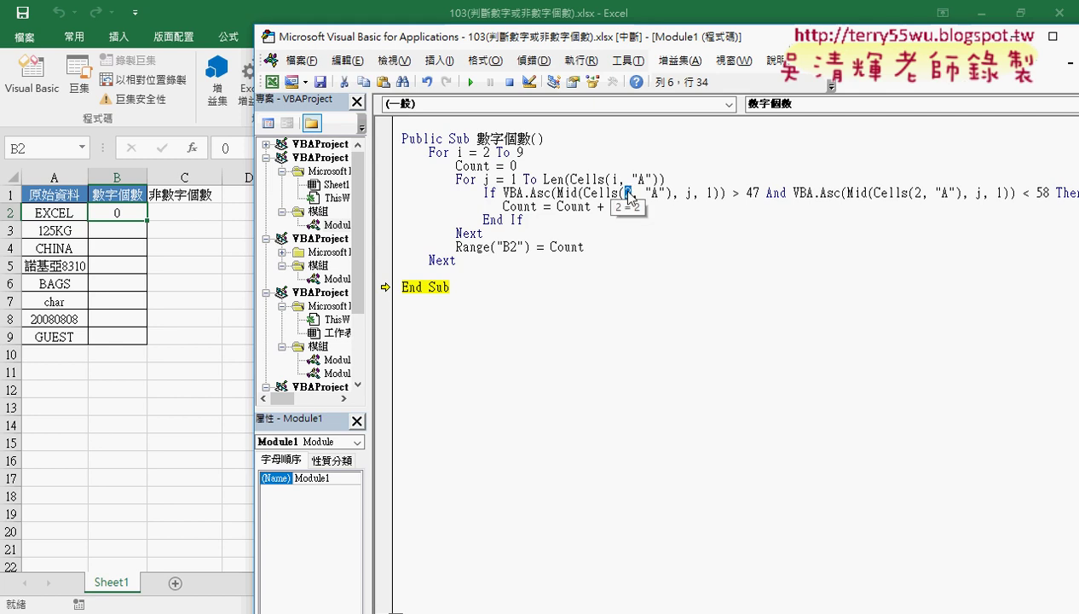
pyautogui.write('i')
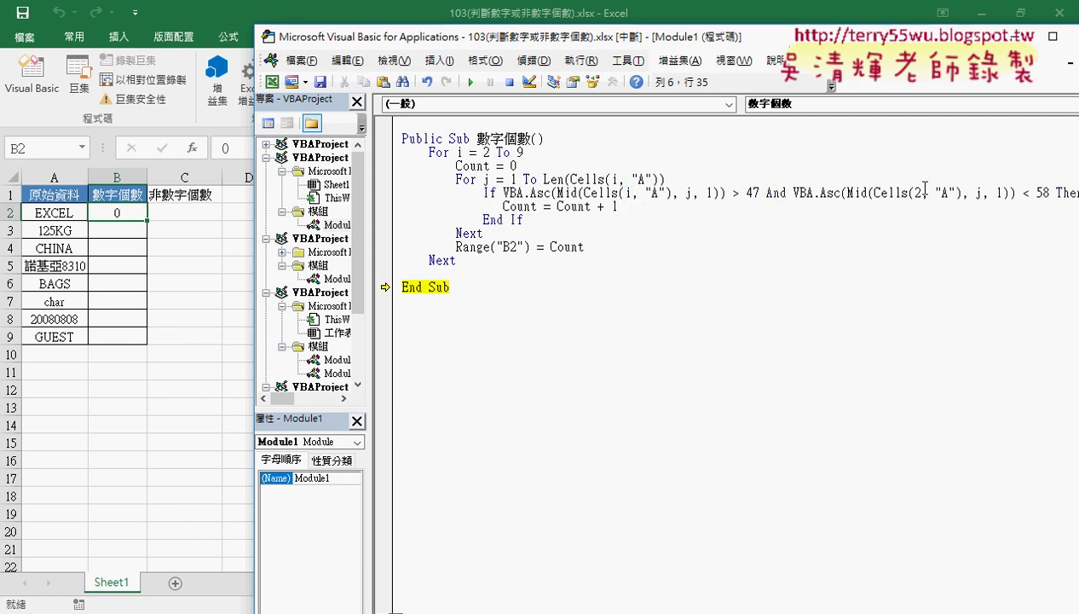
pyautogui.doubleClick(918, 193)
pyautogui.write('i')
# Step: Remove the 2 from Range("B2") and delete the blank line above End Sub
pyautogui.moveTo(517, 246); pyautogui.dragTo(510, 247)
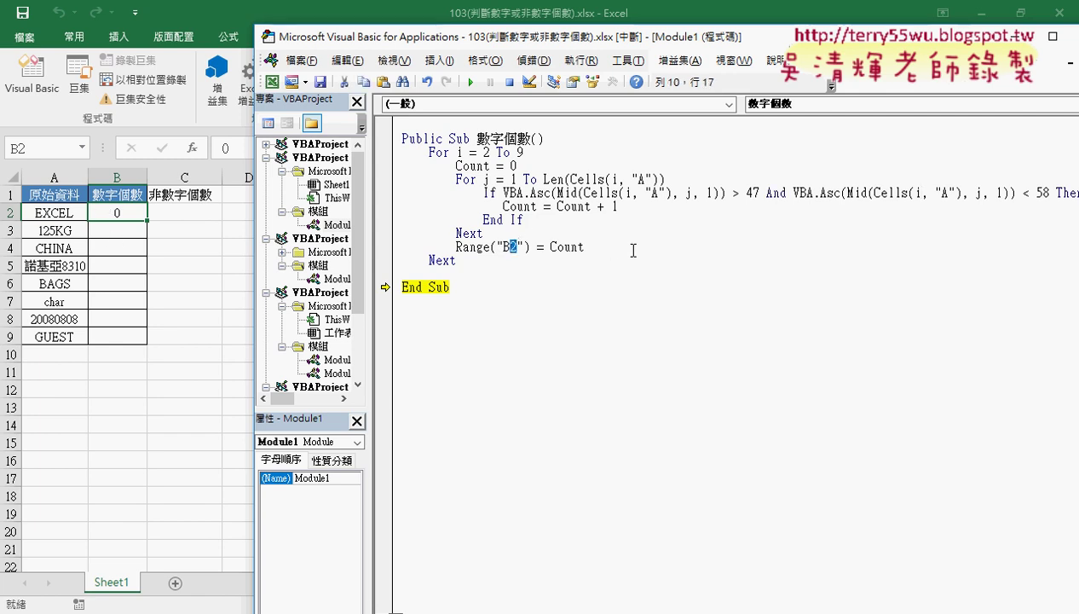
pyautogui.press('BackSpace')
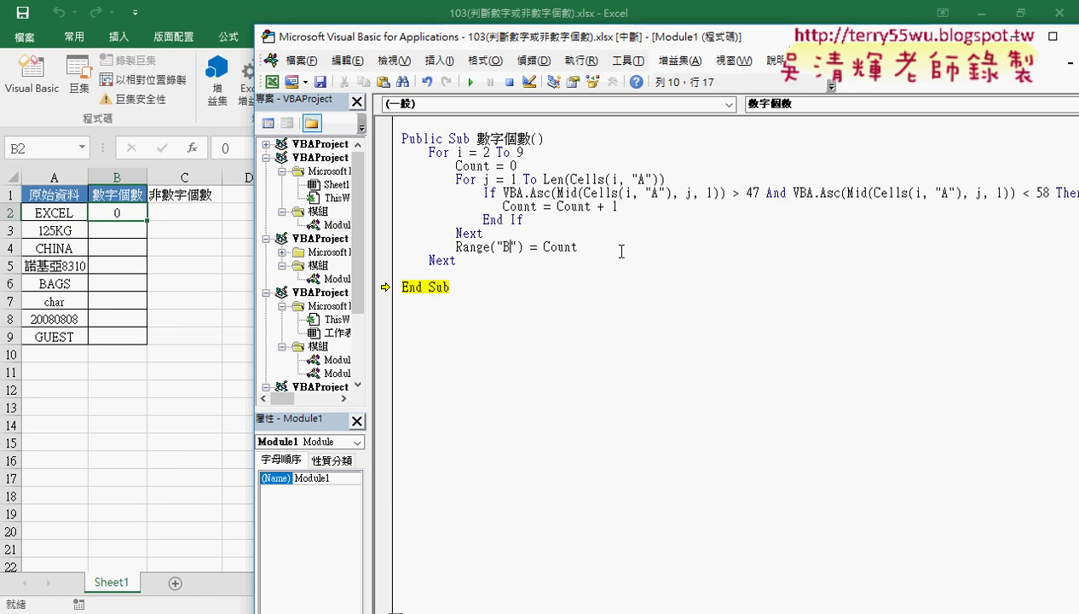
pyautogui.click(522, 270)
pyautogui.press('BackSpace')
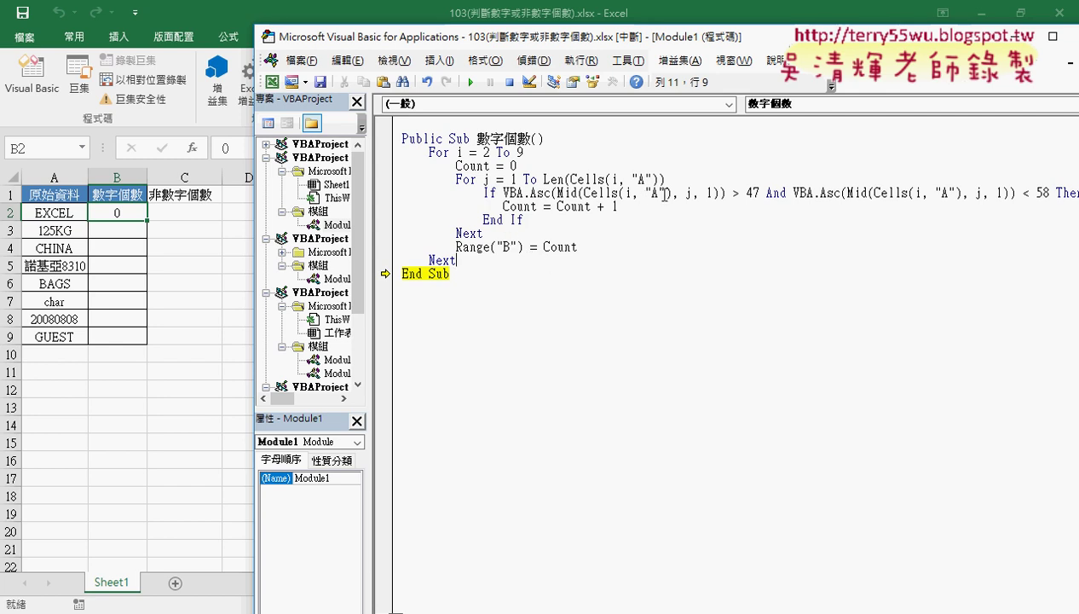
# Step: Change the output to Cells(i, "B") = Count and restart stepping with F8
pyautogui.click(672, 194)
pyautogui.moveTo(672, 194); pyautogui.dragTo(583, 193)
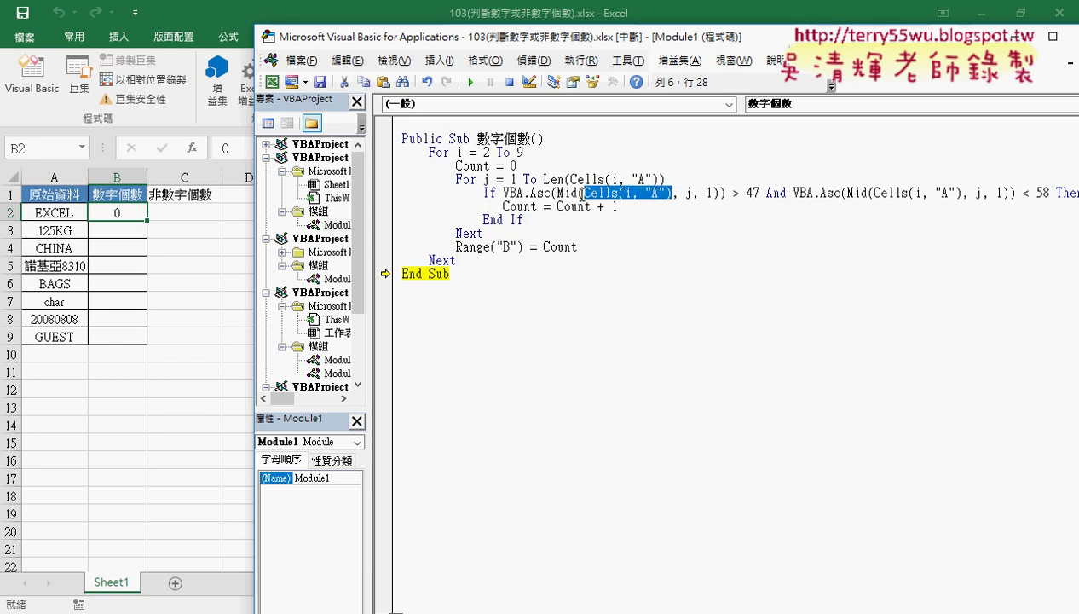
pyautogui.hotkey('ctrl', 'c')
pyautogui.moveTo(524, 246); pyautogui.dragTo(455, 247)
pyautogui.hotkey('ctrl', 'v')
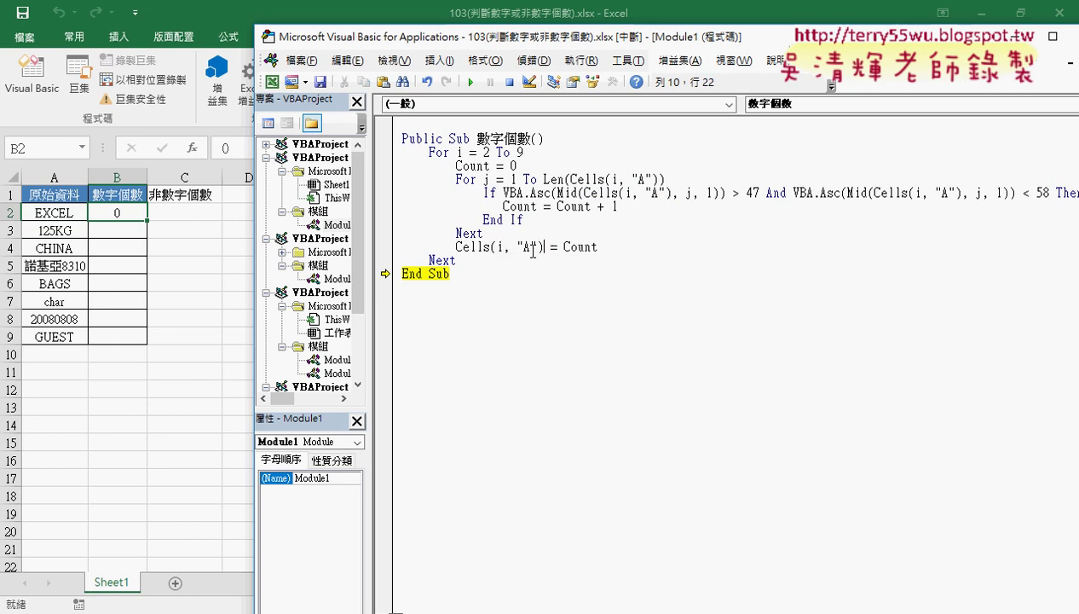
pyautogui.doubleClick(527, 246)
pyautogui.write('B')
pyautogui.press('F8')
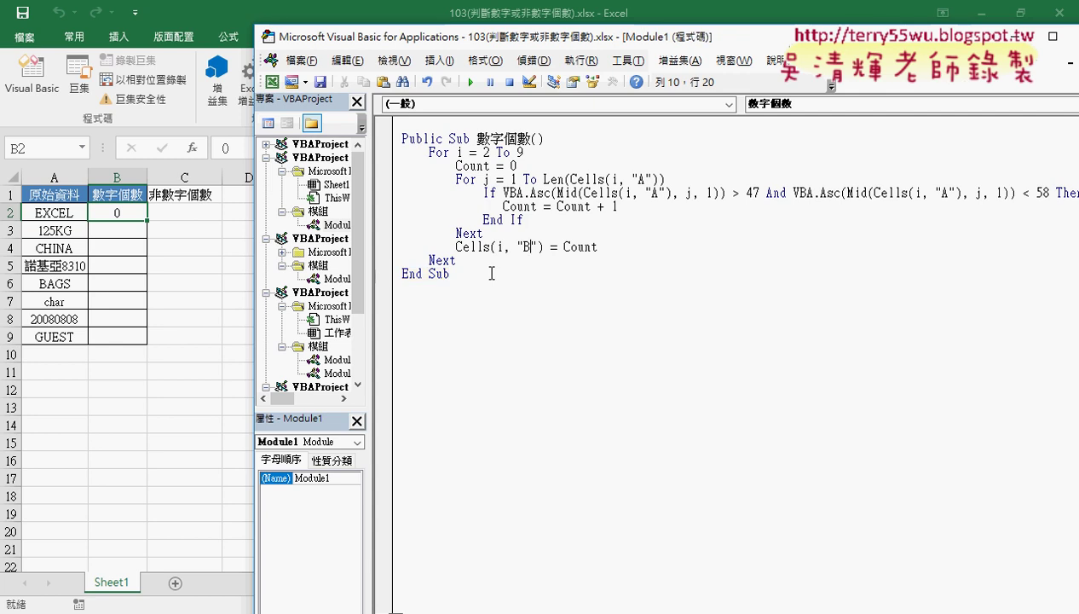
pyautogui.press('F8')
pyautogui.press('F8')
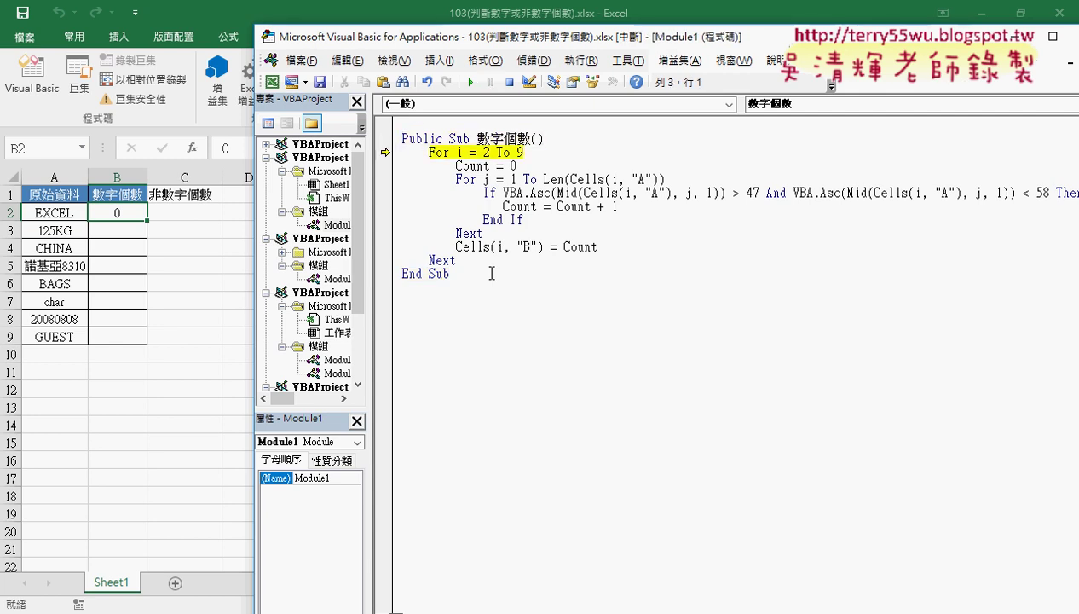
# Step: Continue the macro to the end, filling B2:B9 with 0, 3, 0, 4, 0, 0, 8, 0
pyautogui.click(469, 83)
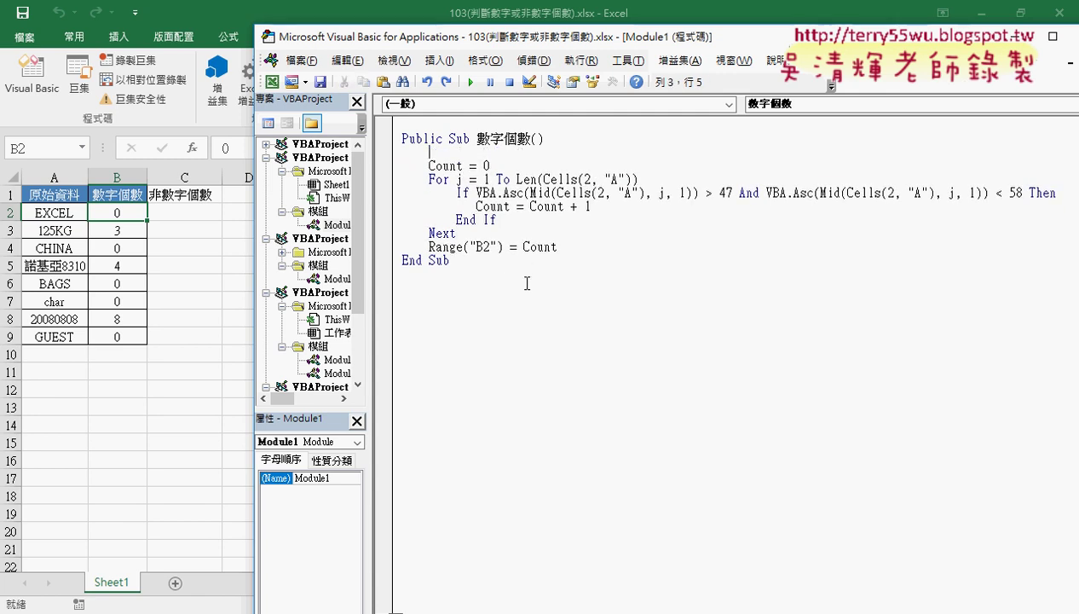
# Step: Delete the blank line under Public Sub and the Range("B2") = Count line
pyautogui.press('BackSpace')
pyautogui.press('BackSpace')
pyautogui.press('Down')
pyautogui.press('Down')
pyautogui.press('Down')
pyautogui.press('End')
pyautogui.hotkey('shift', 'Home')
pyautogui.press('Delete')
pyautogui.press('BackSpace')
pyautogui.press('BackSpace')
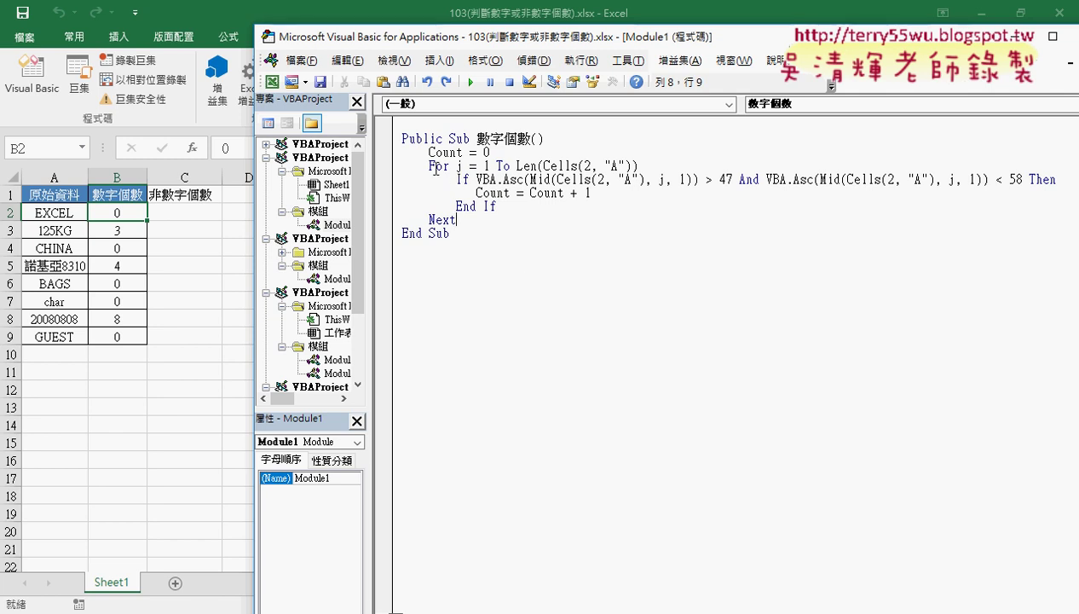
# Step: Select the VBA.Asc(Mid(Cells(2, "A"), j, 1)) expression in the If line
pyautogui.moveTo(428, 167); pyautogui.dragTo(457, 168)
pyautogui.click(480, 191)
pyautogui.moveTo(477, 179); pyautogui.dragTo(708, 184)
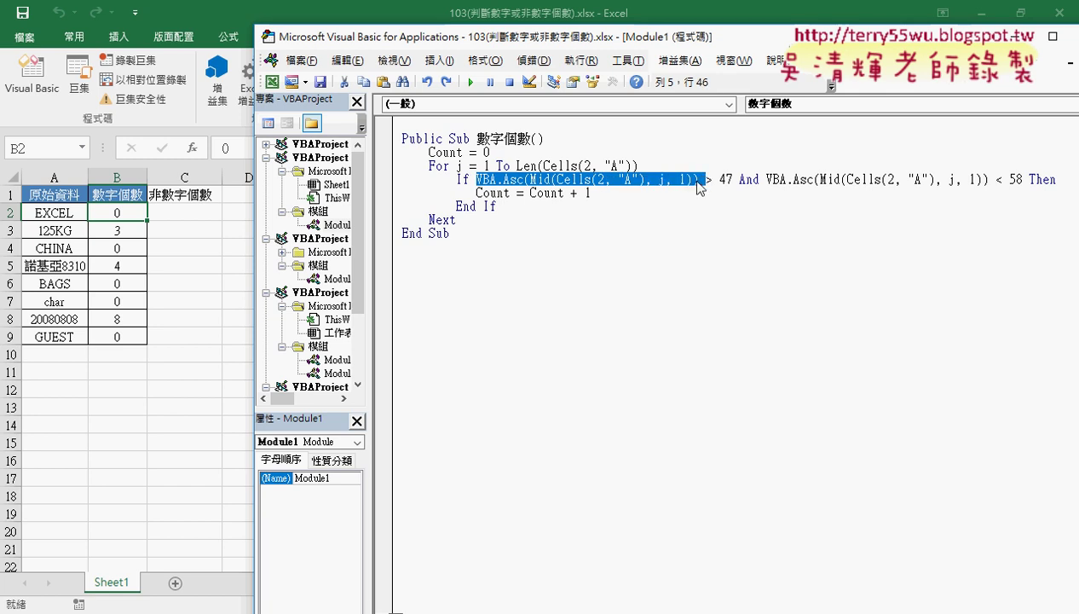